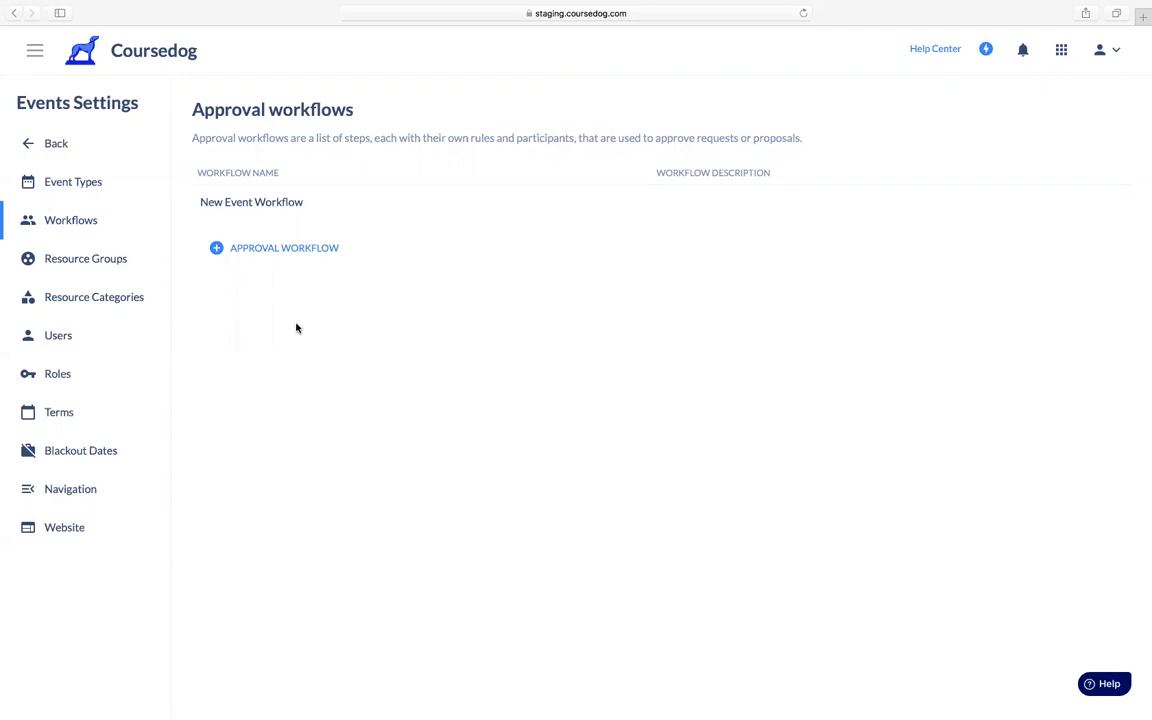
# Create an approval workflow named "Conference Approval" and open it
pyautogui.click(266, 256)
pyautogui.click(391, 357)
pyautogui.write('Conference Approval')
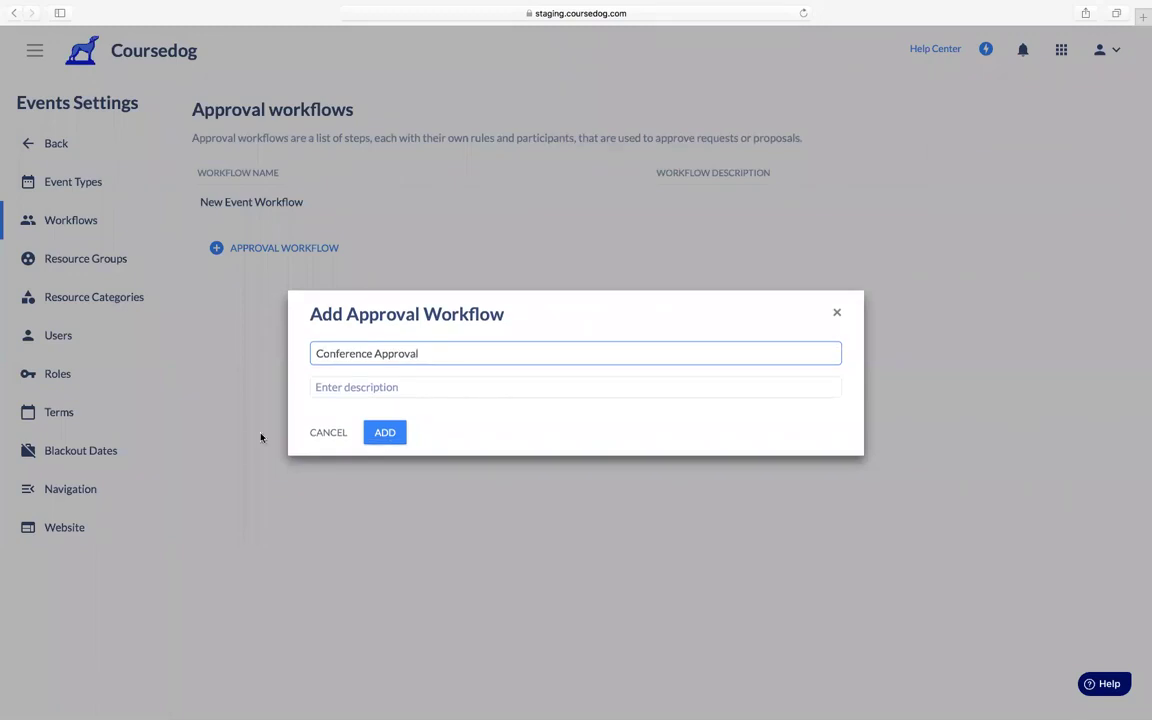
pyautogui.click(385, 434)
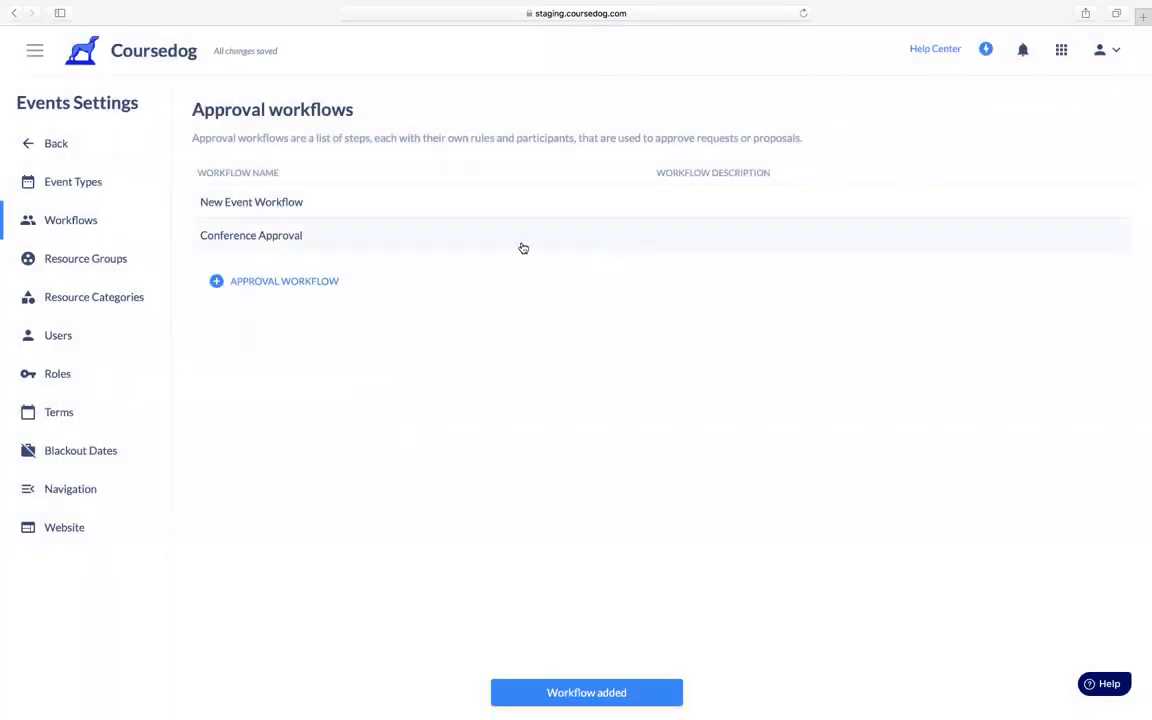
pyautogui.click(375, 241)
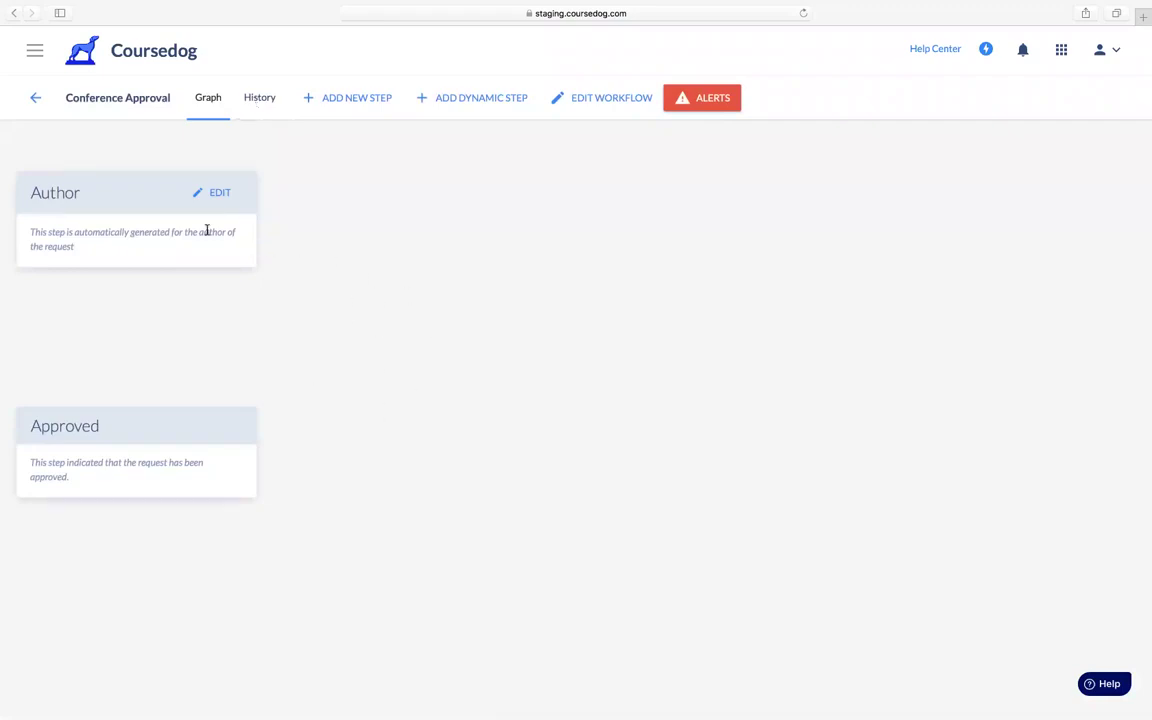
# Review the Conference Approval workflow's request history and its editable workflow settings
pyautogui.click(266, 100)
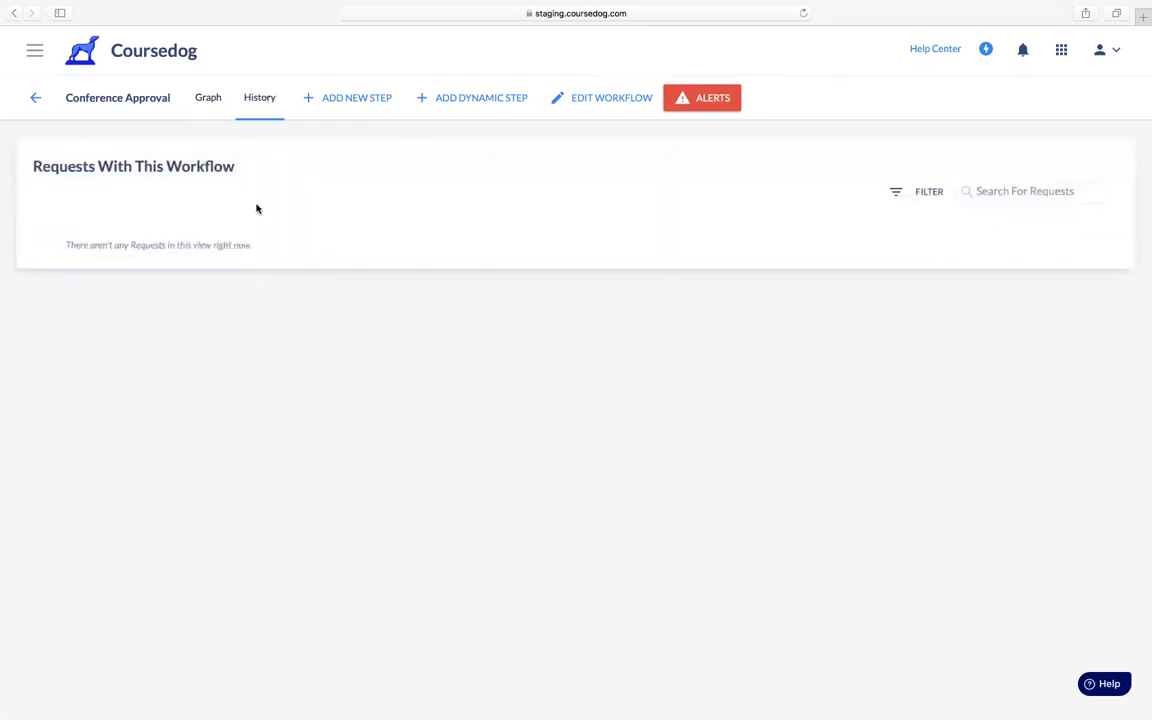
pyautogui.click(210, 99)
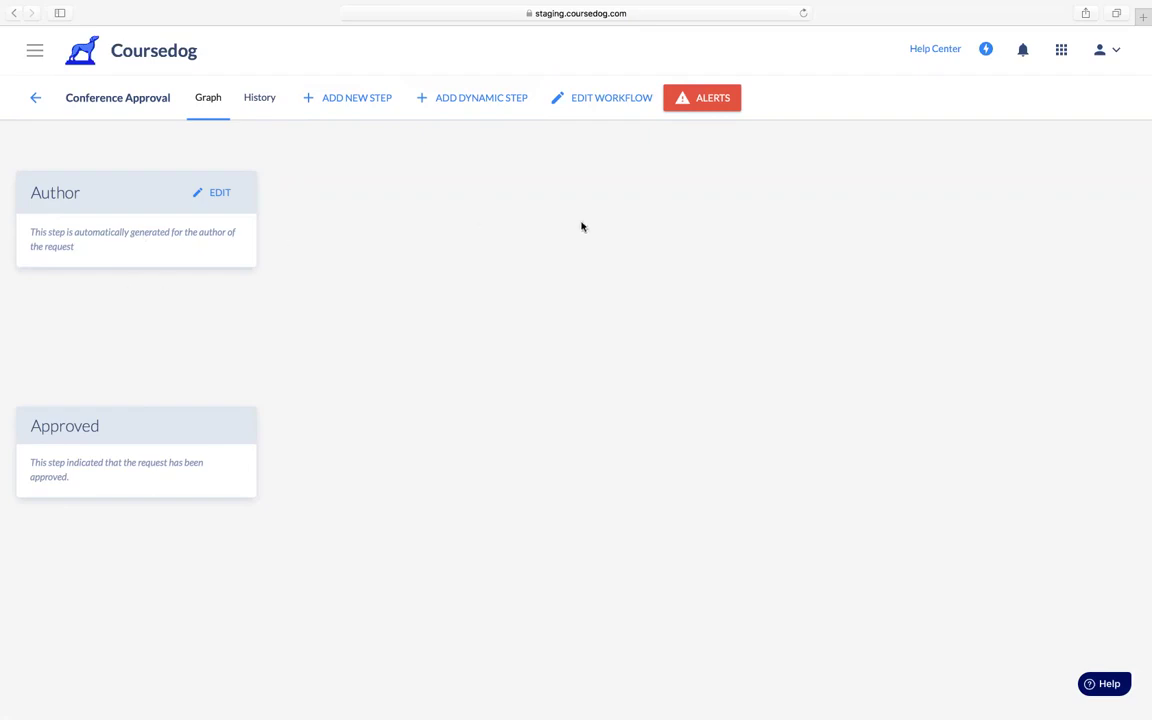
pyautogui.click(596, 106)
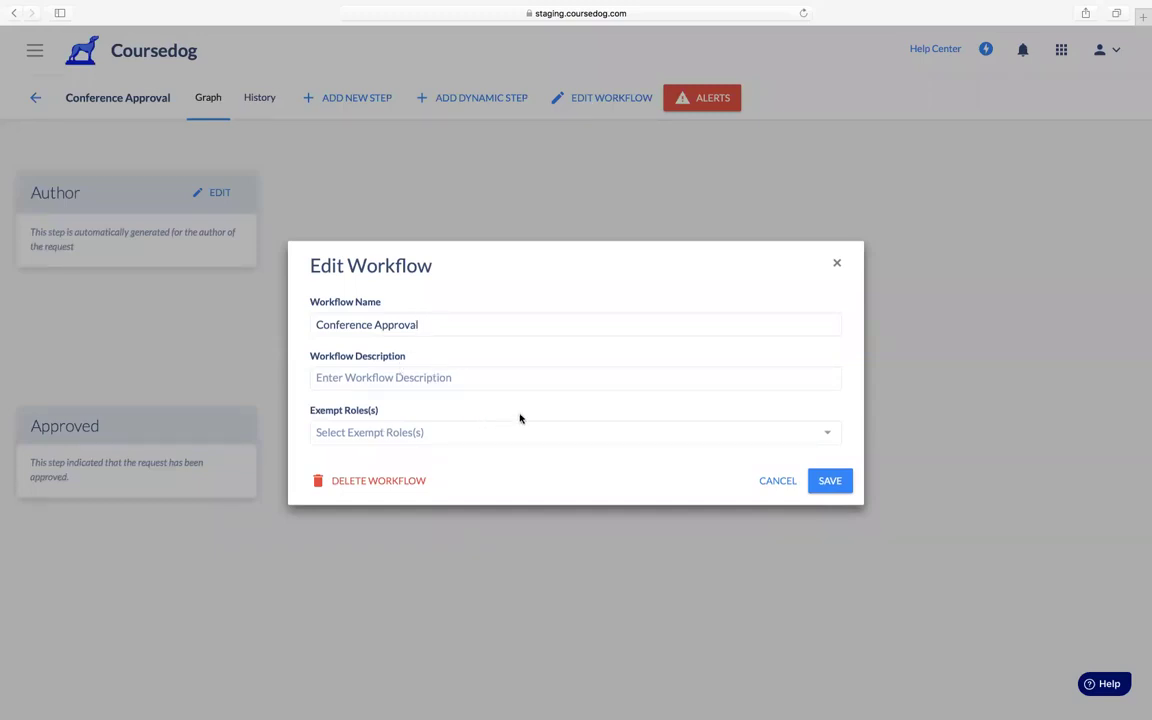
pyautogui.click(841, 266)
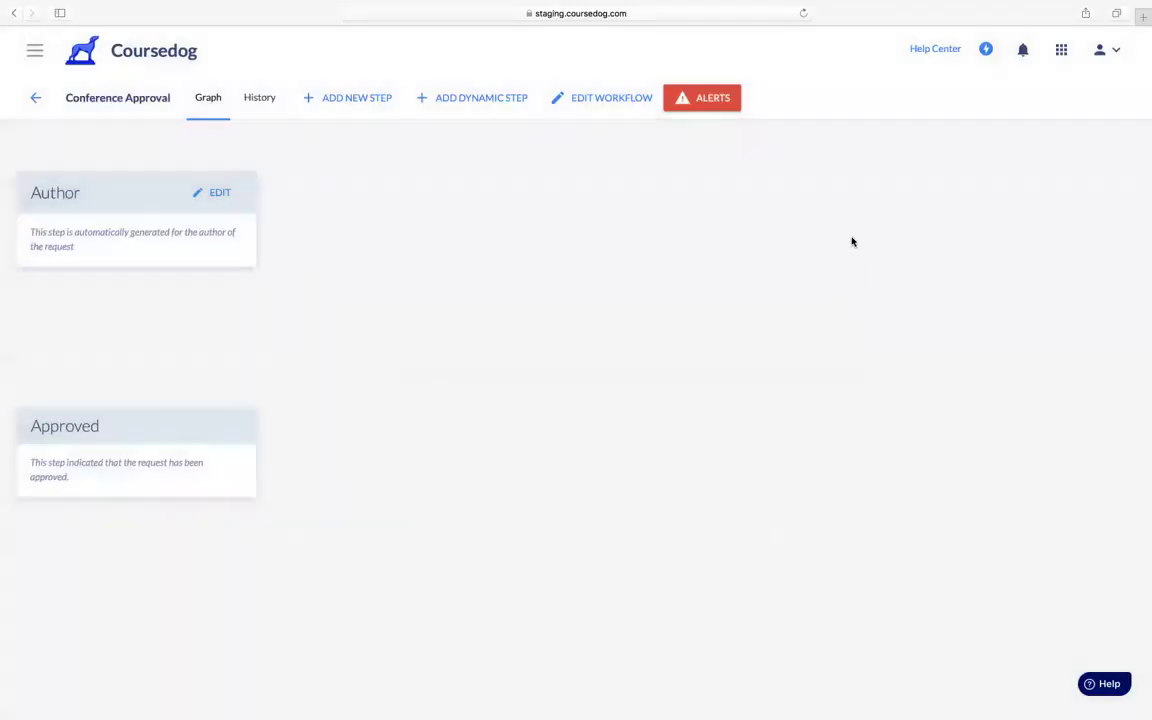
pyautogui.moveTo(722, 104)
# Start a new workflow step named "Admin Approval"
pyautogui.click(355, 106)
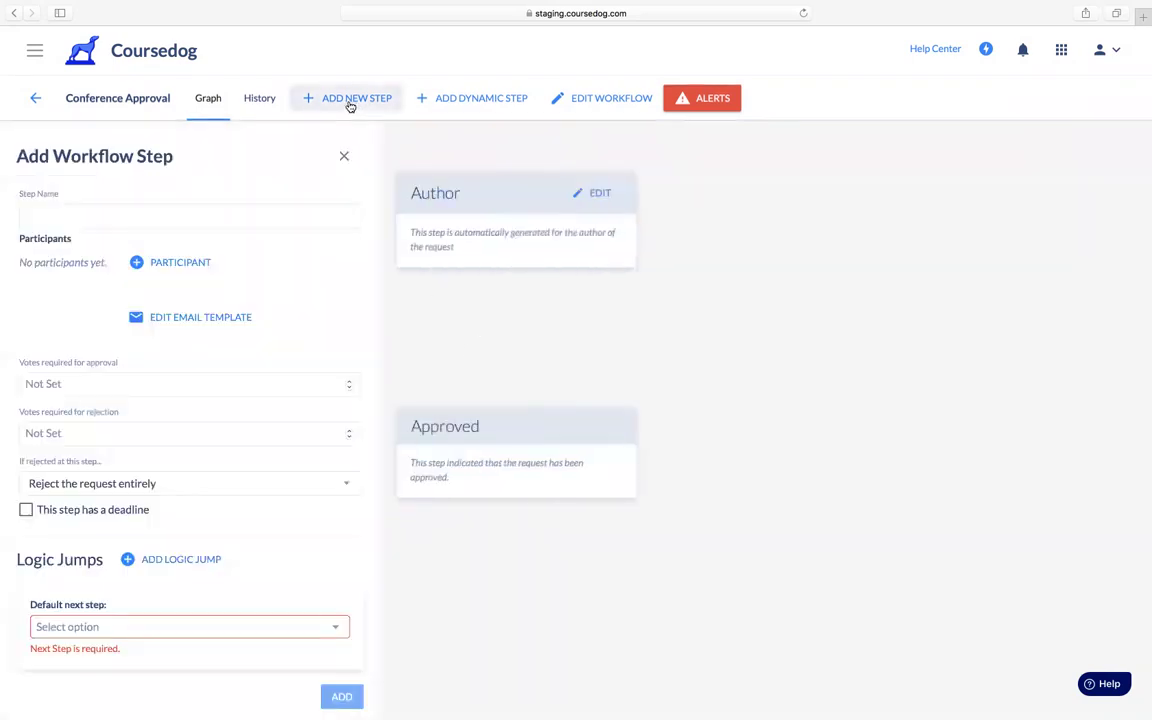
pyautogui.click(238, 213)
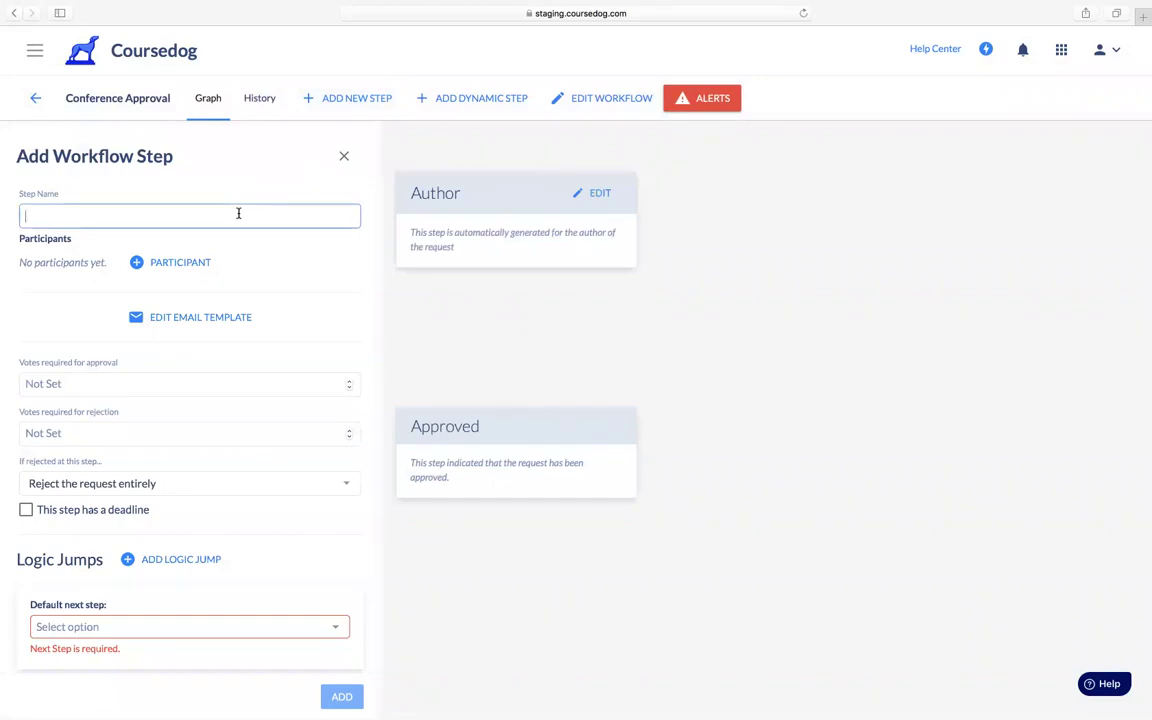
pyautogui.write('Admin Approval')
# Add the Administration department's Admin and its Super Admin as participants of the Admin Approval step
pyautogui.click(146, 276)
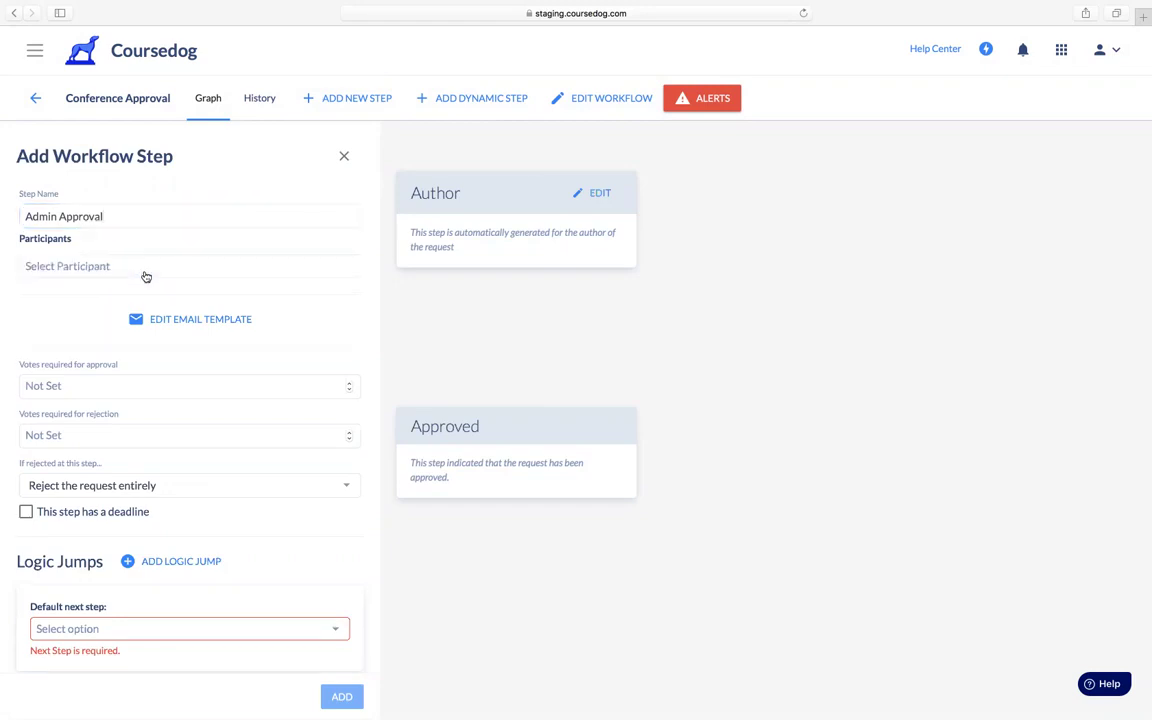
pyautogui.click(146, 276)
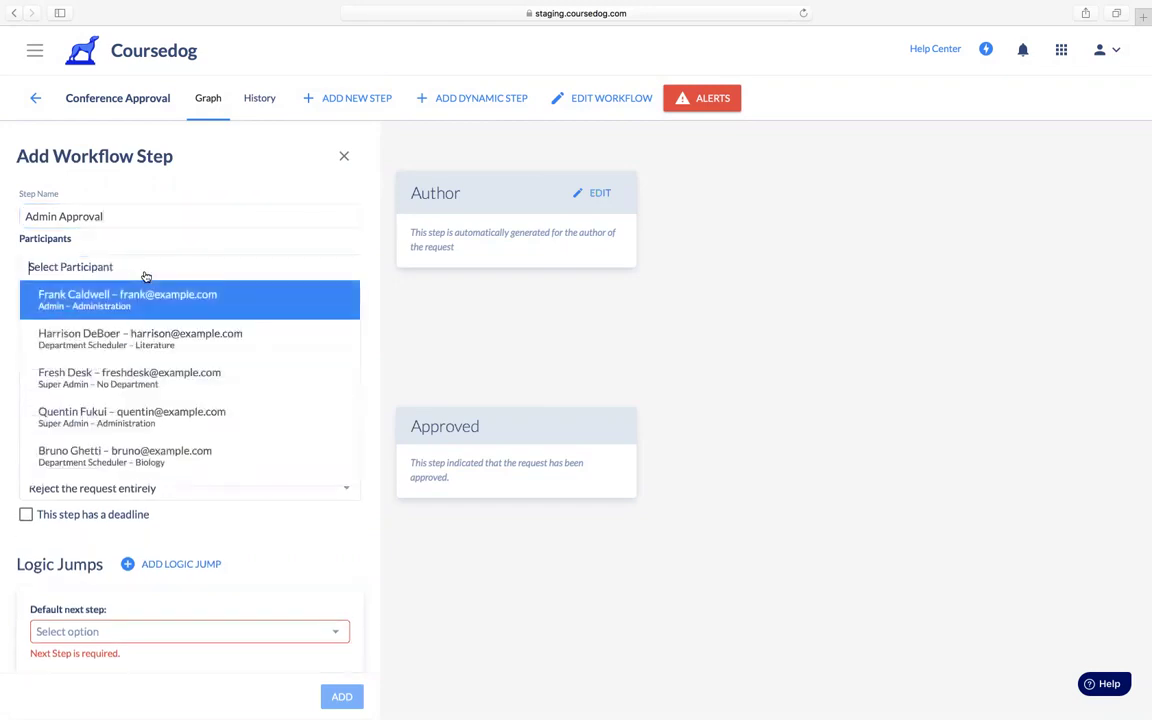
pyautogui.click(242, 305)
pyautogui.click(260, 290)
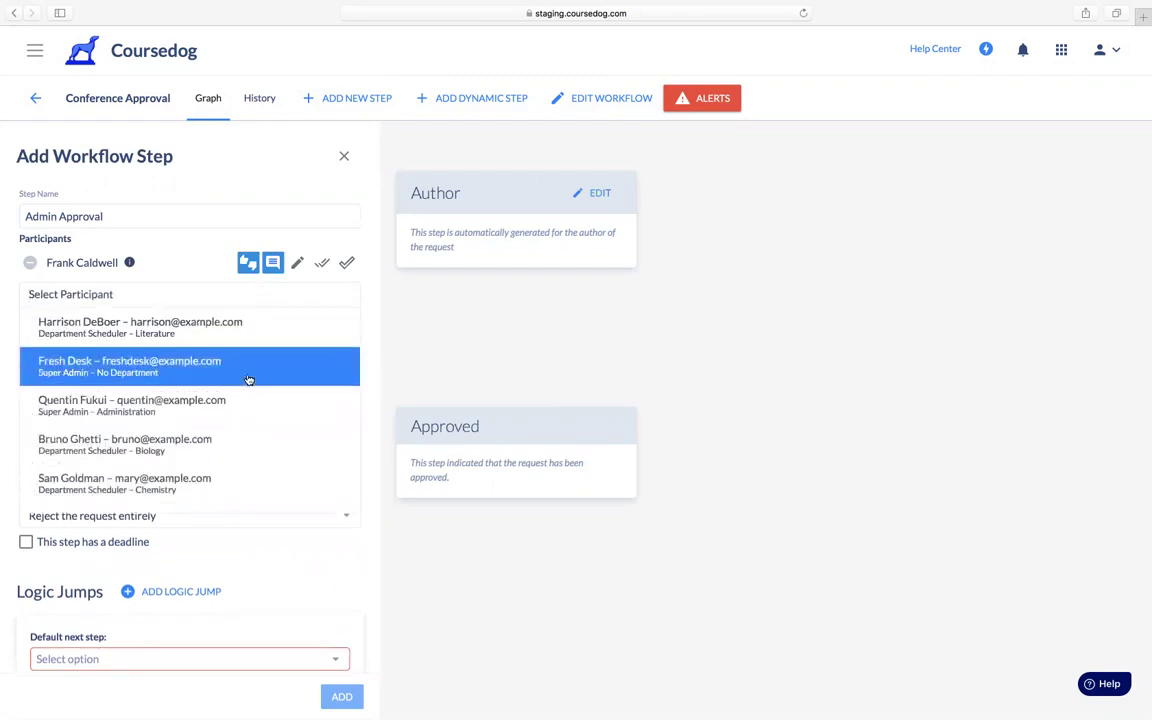
pyautogui.click(245, 410)
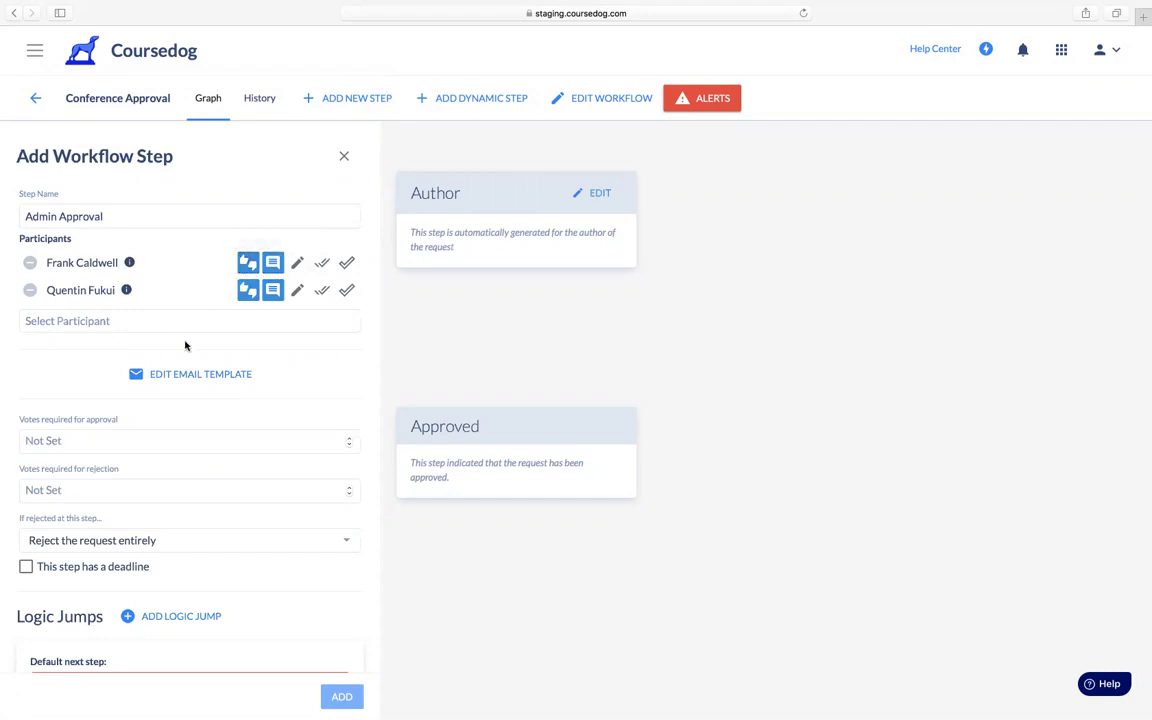
# Examine the email template for the Admin Approval step and close it without saving
pyautogui.scroll(-1, 92, 384)
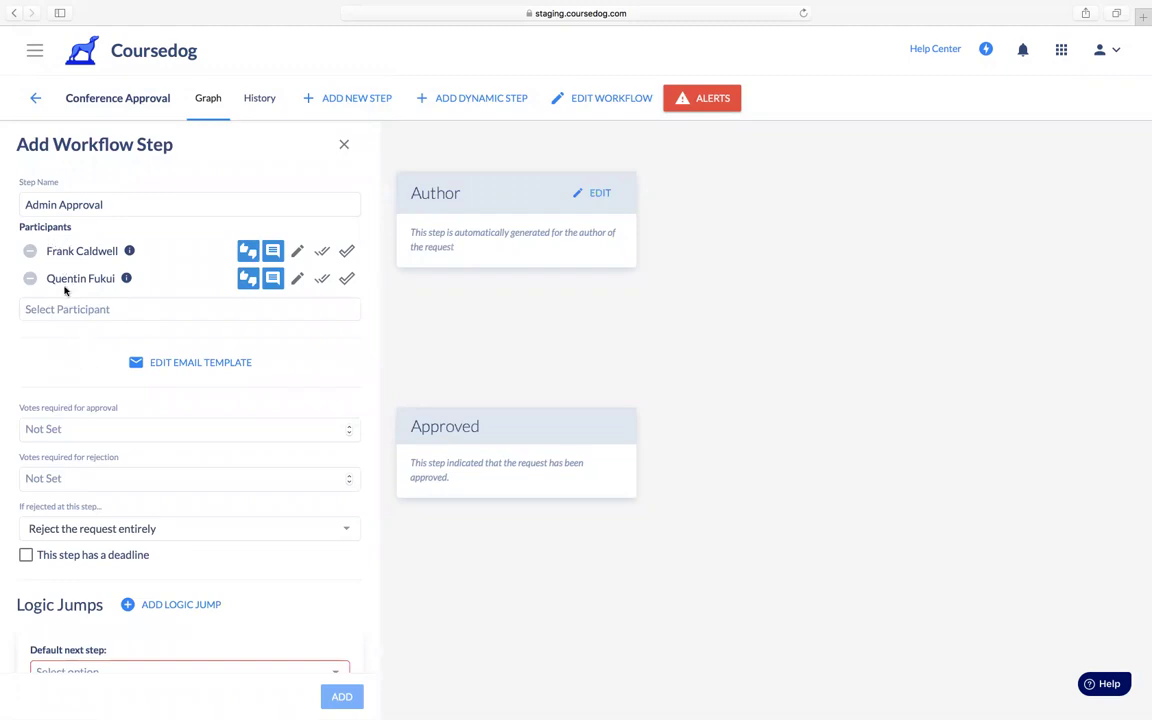
pyautogui.click(190, 364)
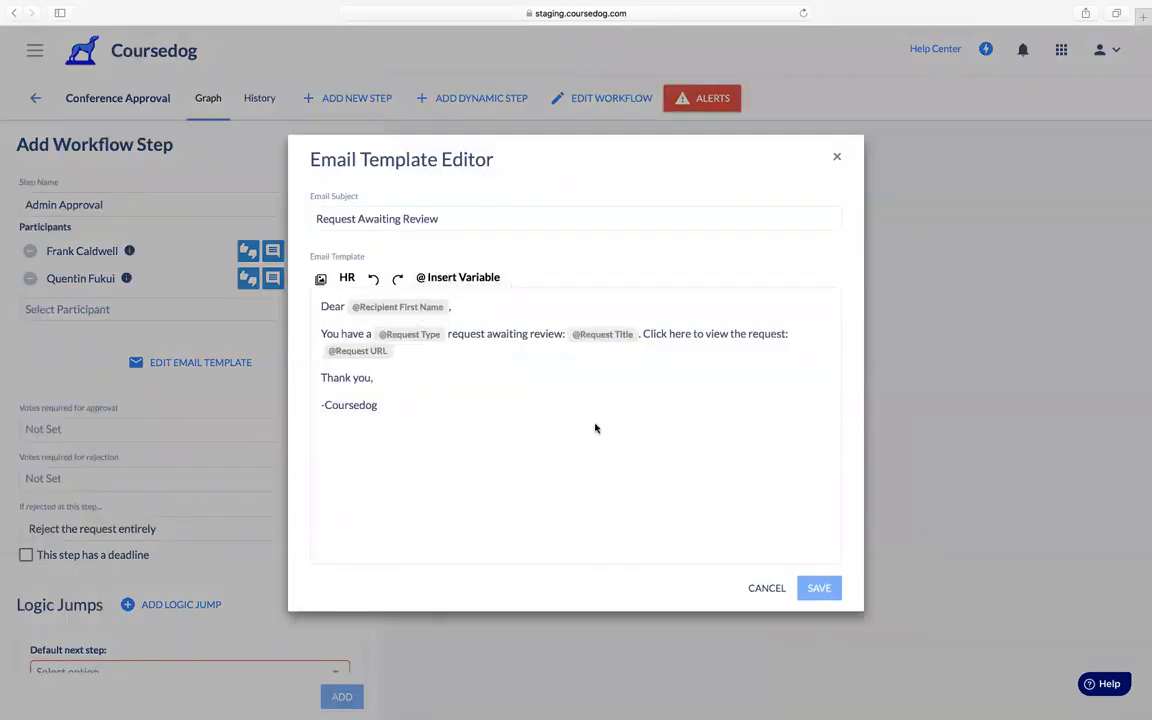
pyautogui.click(837, 157)
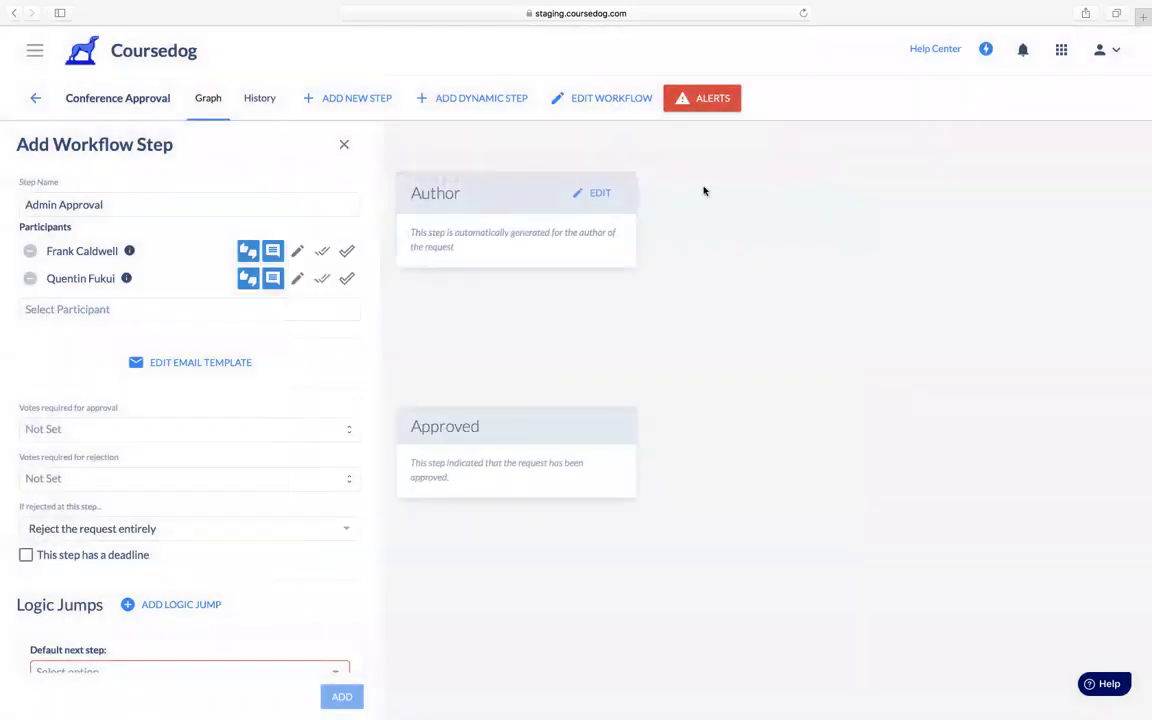
# Set the votes required for approval to 1 and the votes required for rejection to 1
pyautogui.scroll(-3, 271, 391)
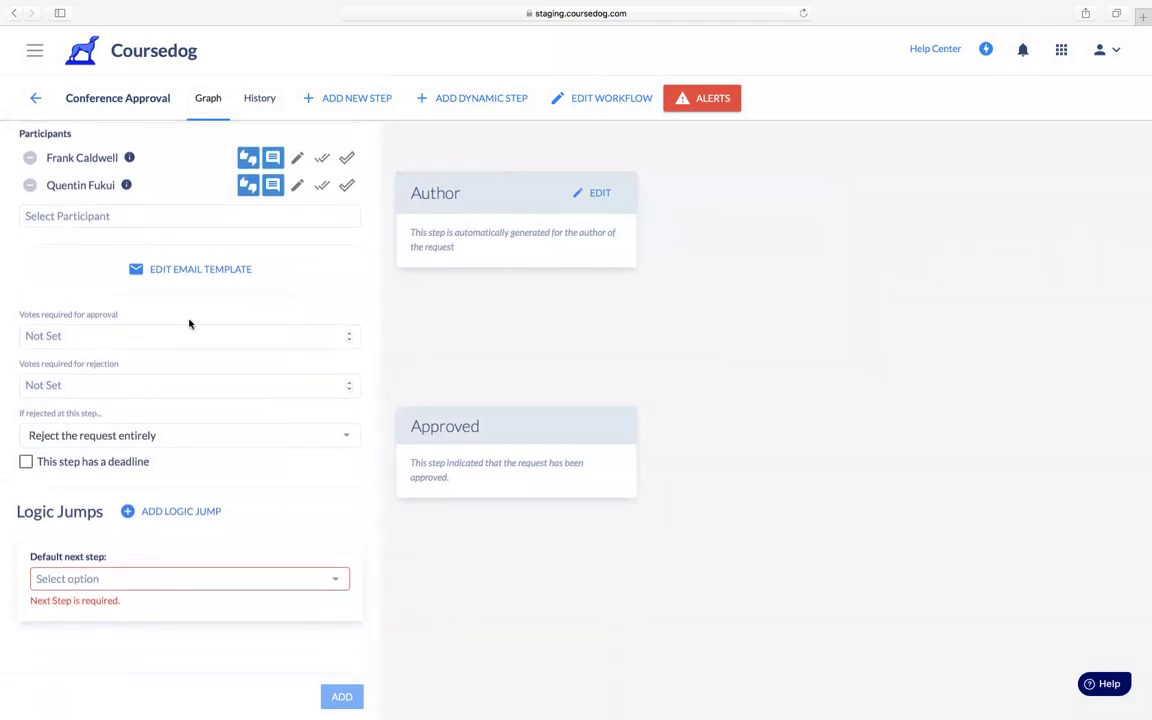
pyautogui.scroll(1, 205, 320)
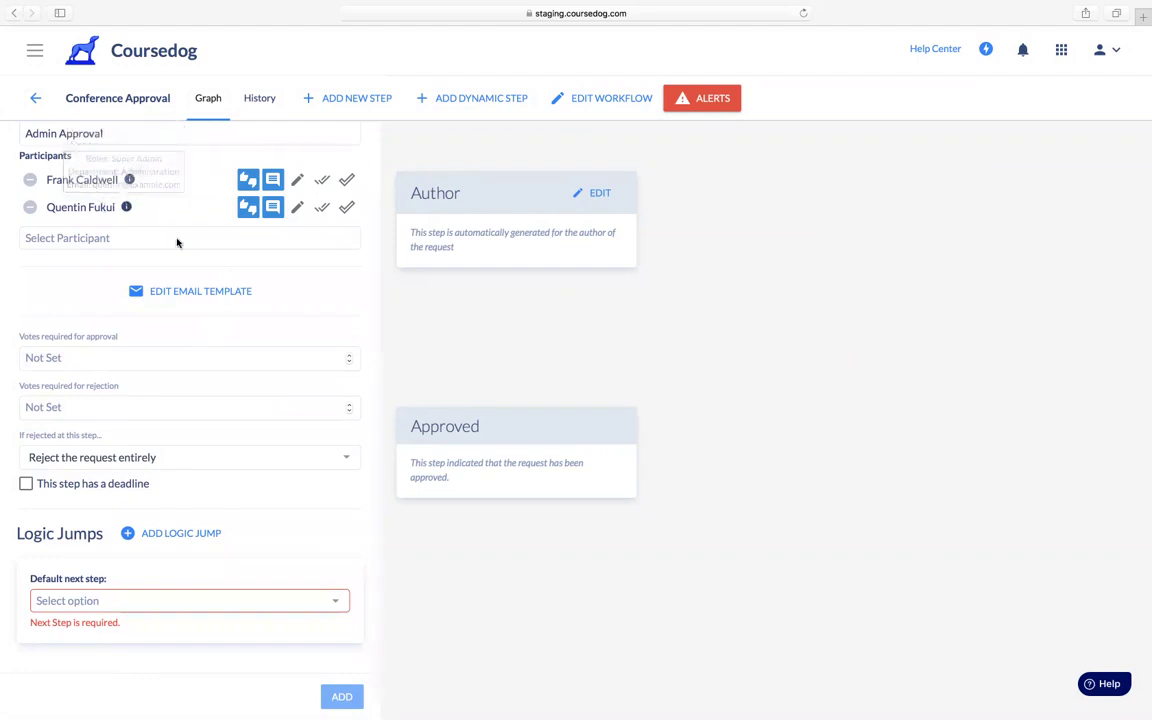
pyautogui.click(350, 356)
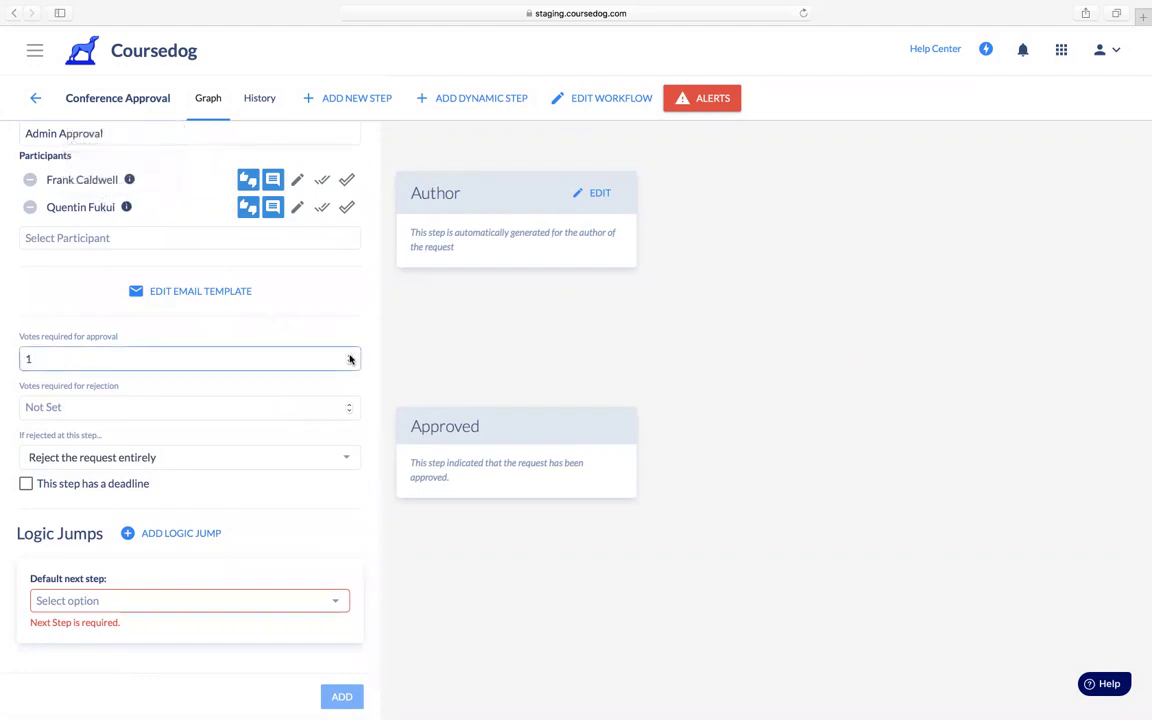
pyautogui.click(350, 406)
pyautogui.click(349, 406)
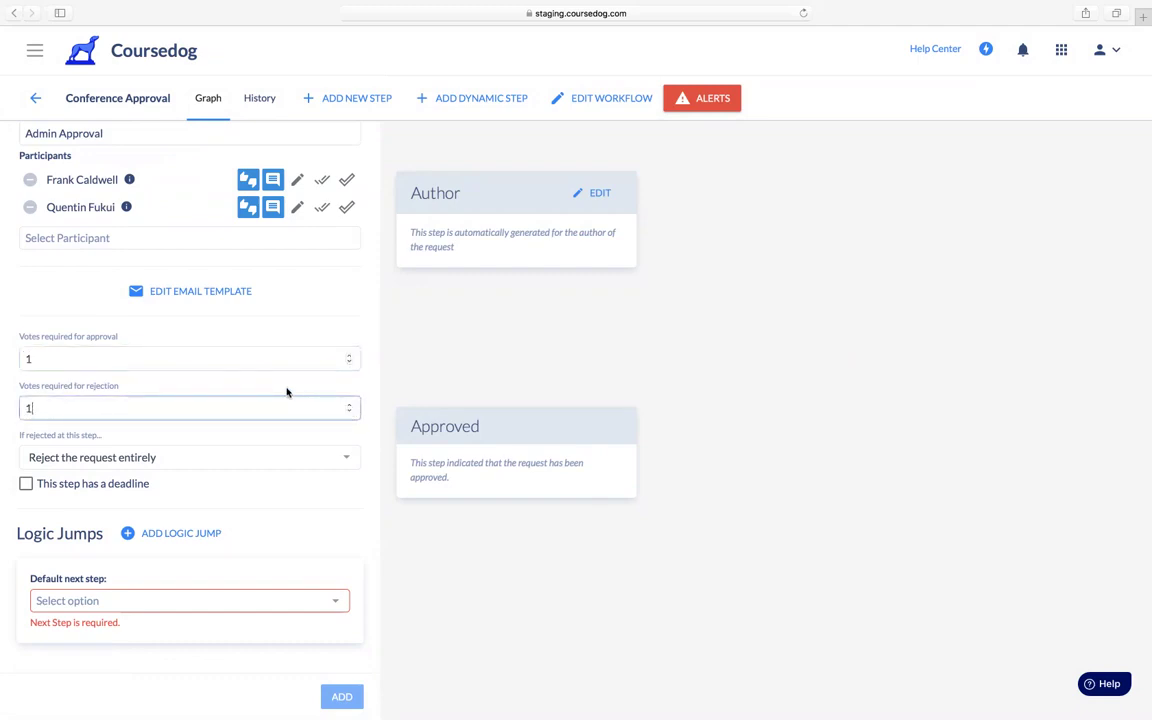
# Have requests rejected at the Admin Approval step returned to their author
pyautogui.scroll(-1, 286, 392)
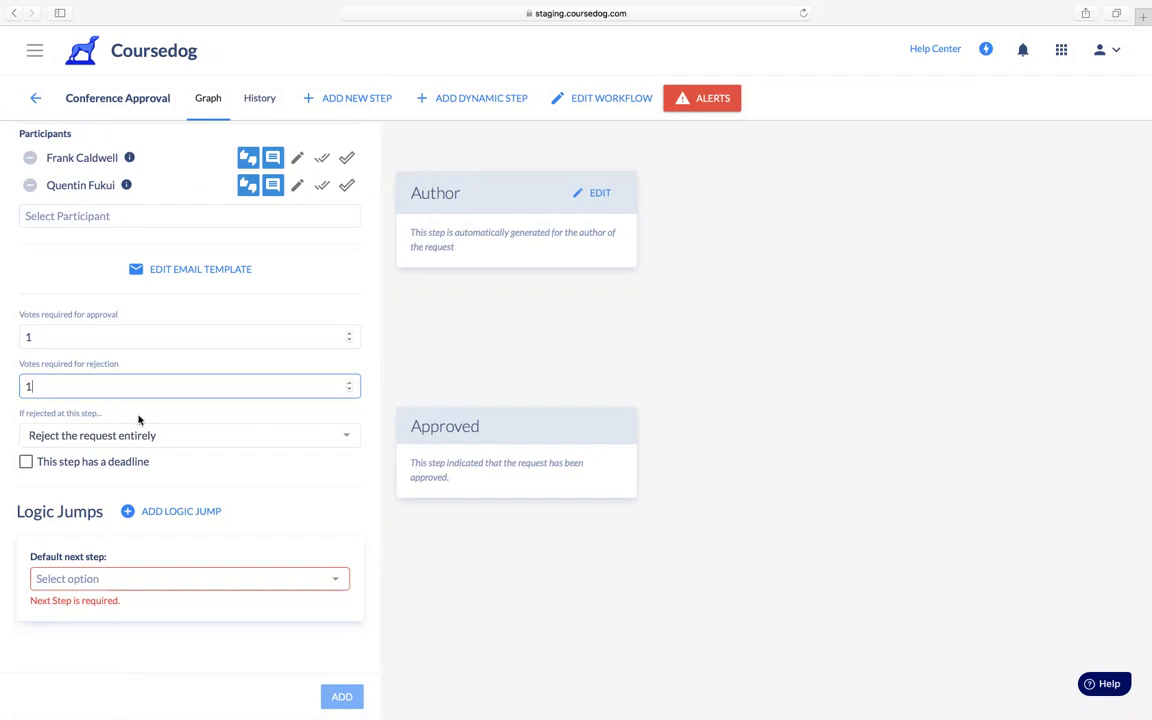
pyautogui.click(268, 437)
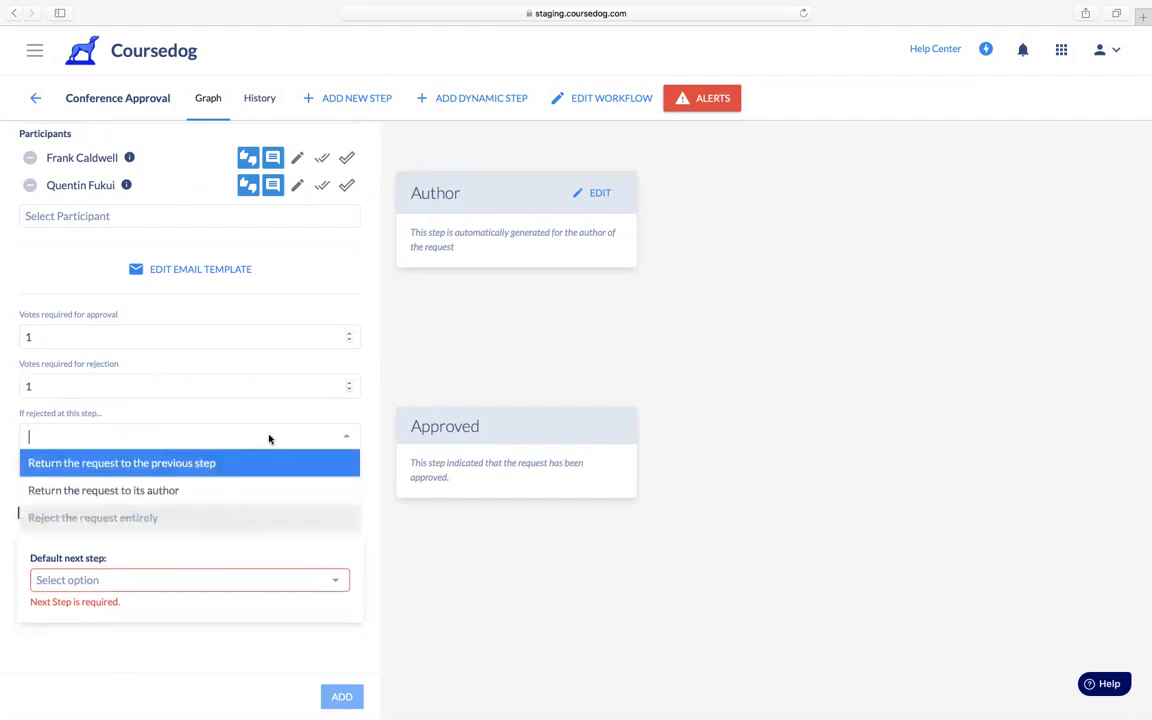
pyautogui.click(253, 493)
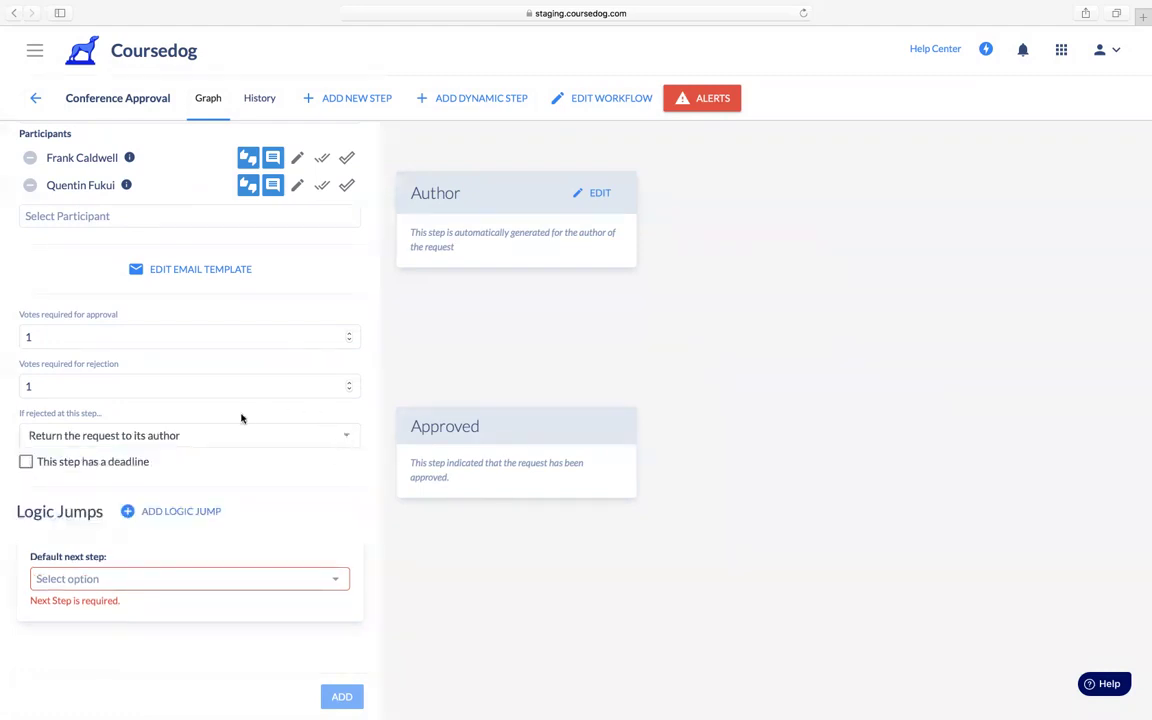
# Give the Admin Approval step a 7-day deadline that returns the request to its author when reached
pyautogui.click(26, 463)
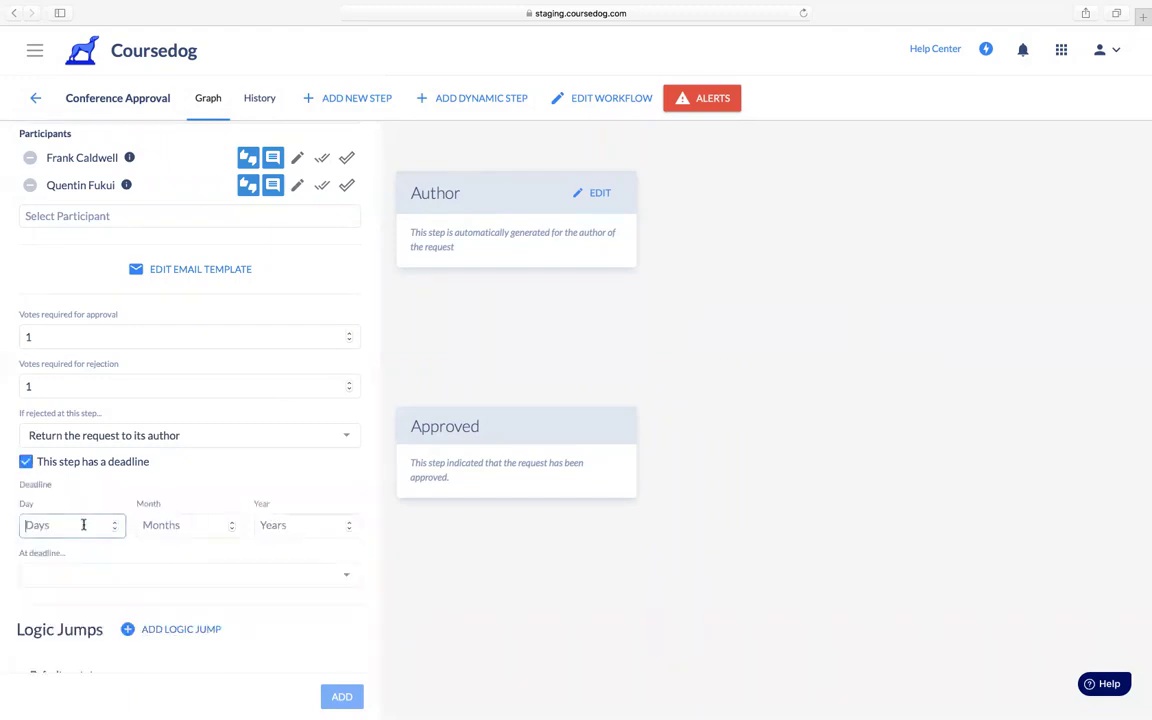
pyautogui.write('7')
pyautogui.scroll(-1, 256, 558)
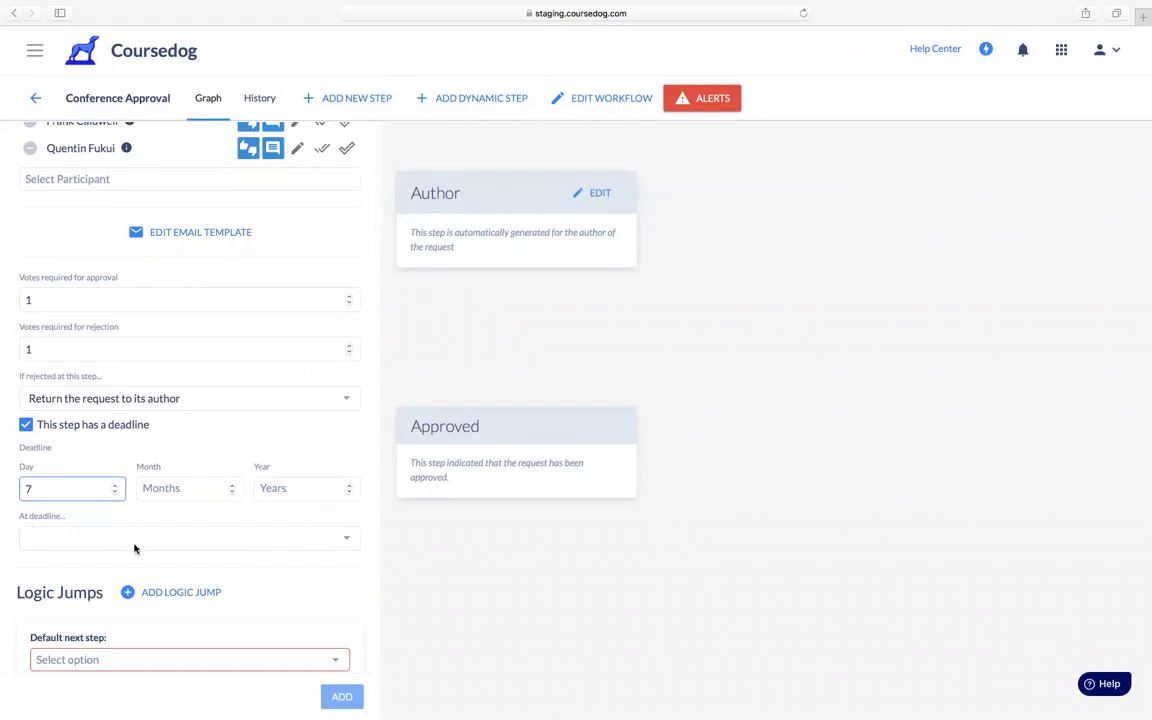
pyautogui.click(174, 544)
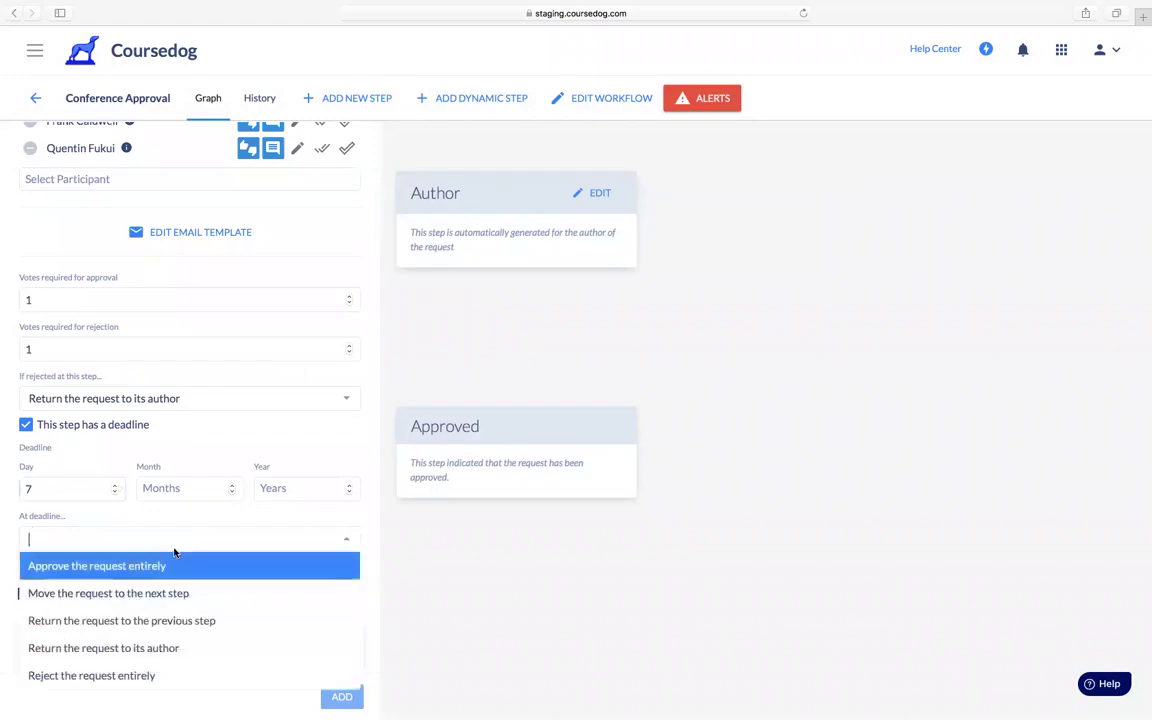
pyautogui.click(185, 650)
# Set the default next step to Approved and add the Admin Approval step to the workflow
pyautogui.scroll(-2, 224, 528)
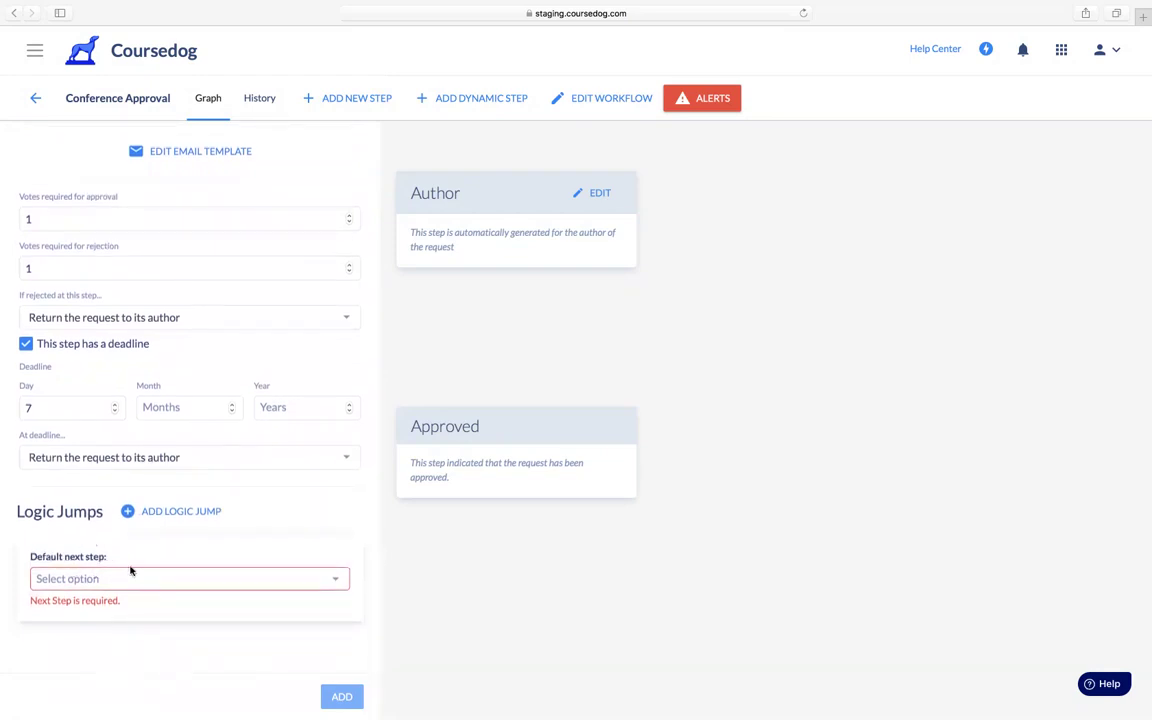
pyautogui.click(245, 579)
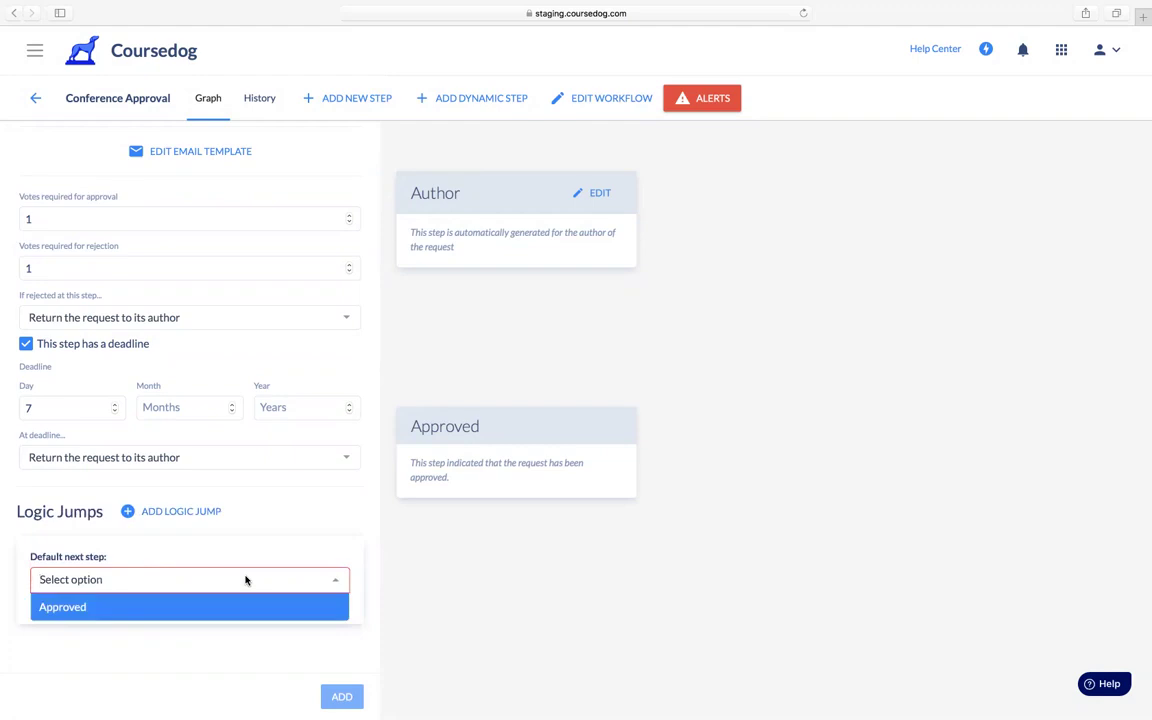
pyautogui.click(207, 615)
pyautogui.click(340, 697)
pyautogui.hscroll(5, 342, 691)
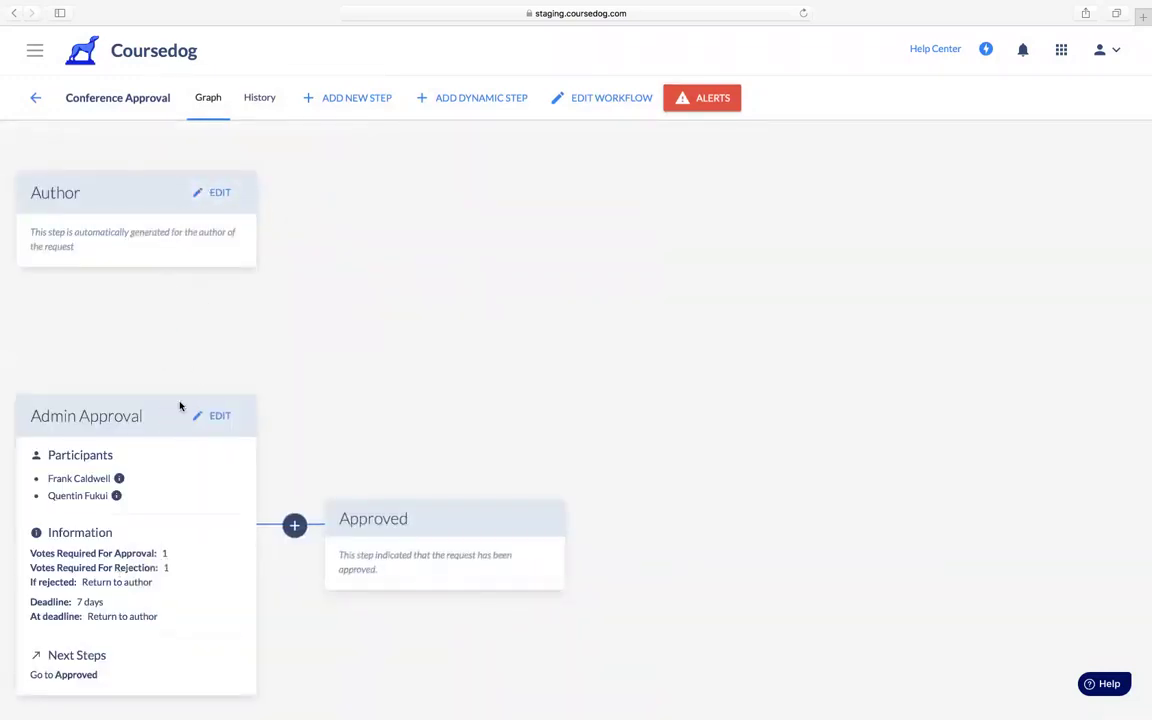
# Set the Author step's default next step to Admin Approval and save it
pyautogui.click(210, 196)
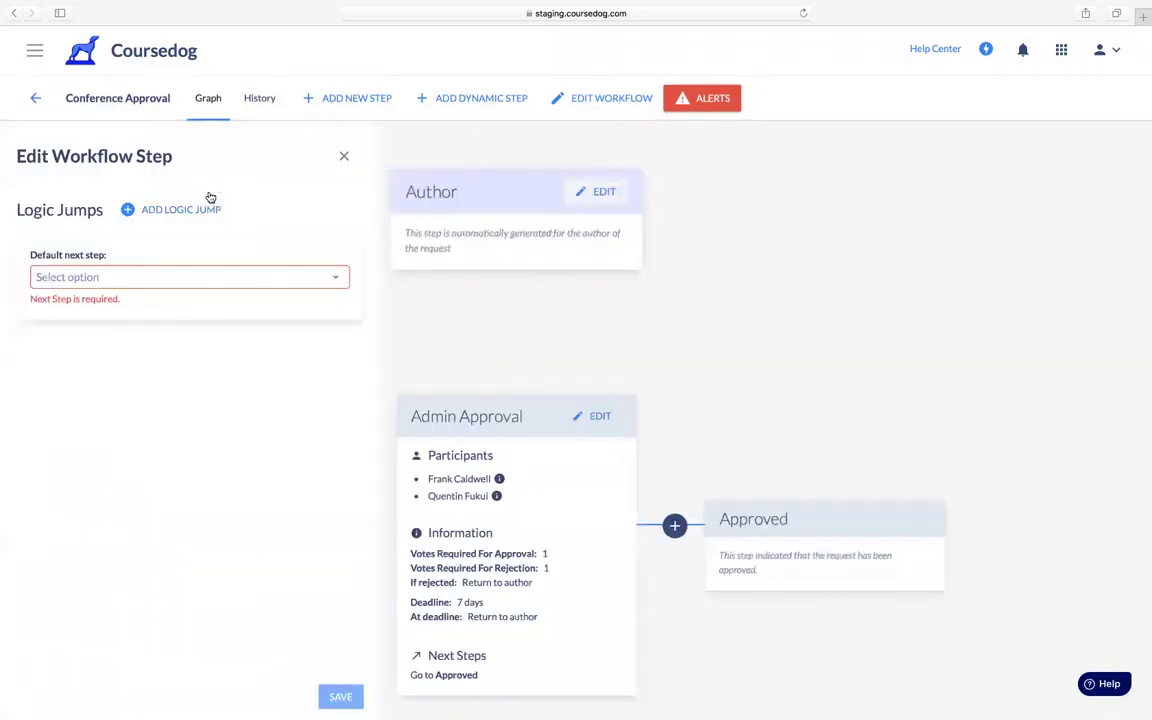
pyautogui.click(217, 278)
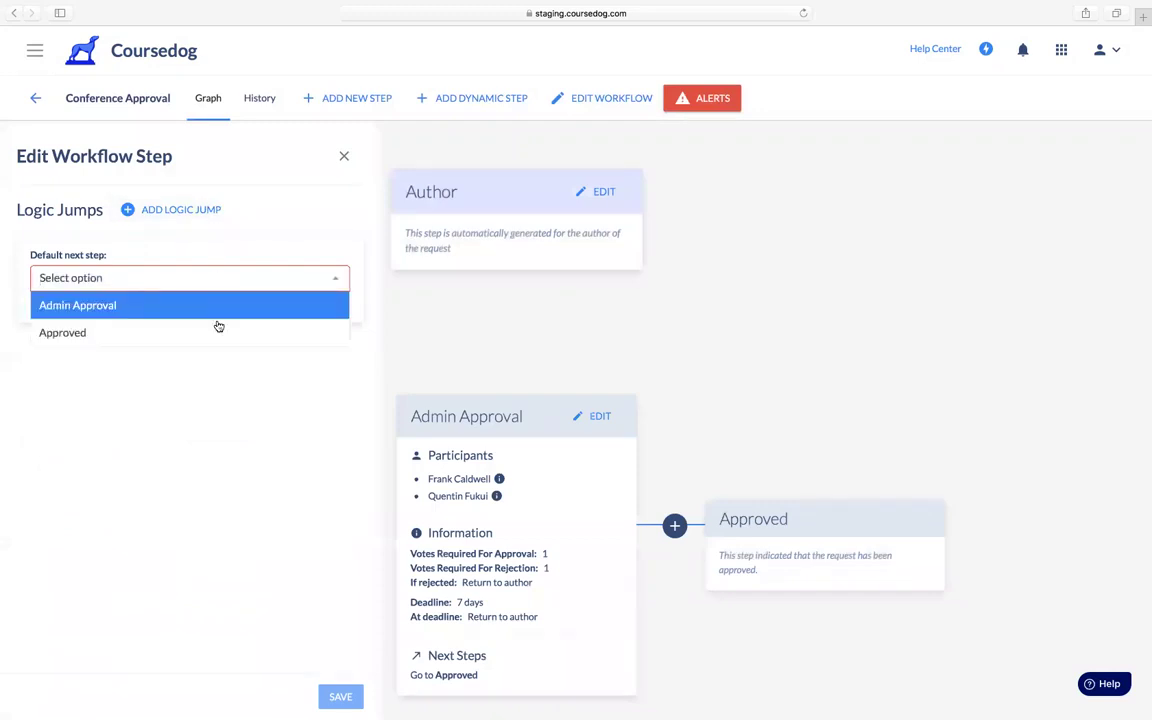
pyautogui.click(224, 309)
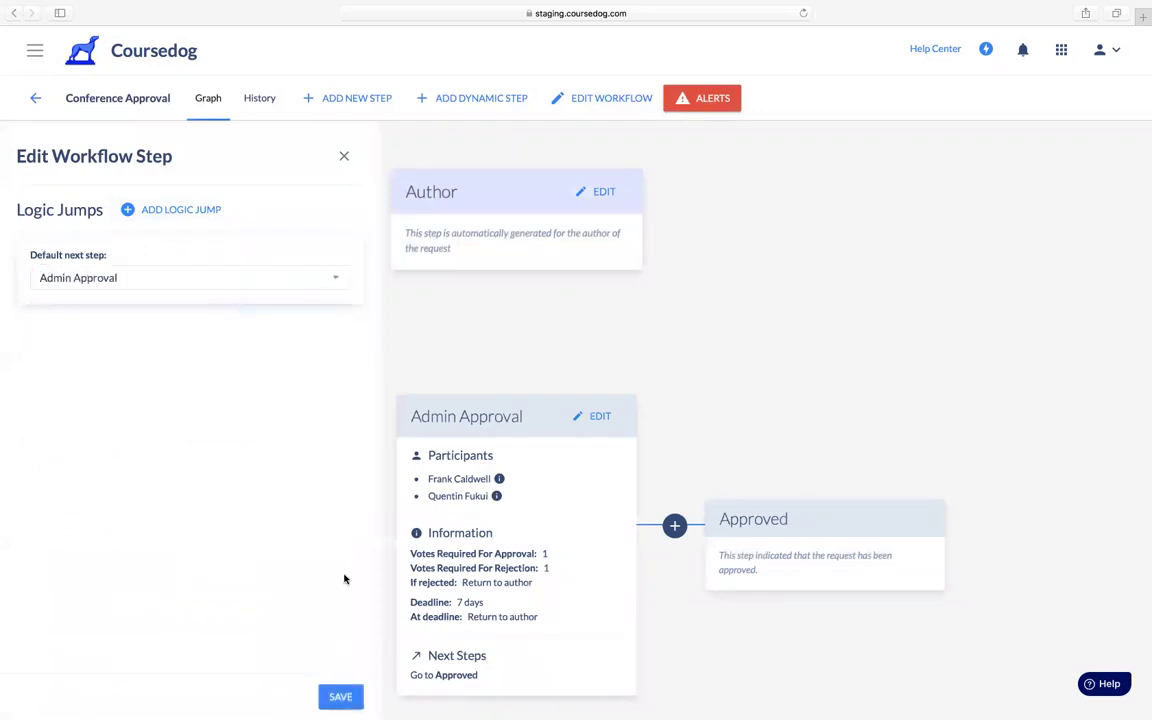
pyautogui.click(340, 696)
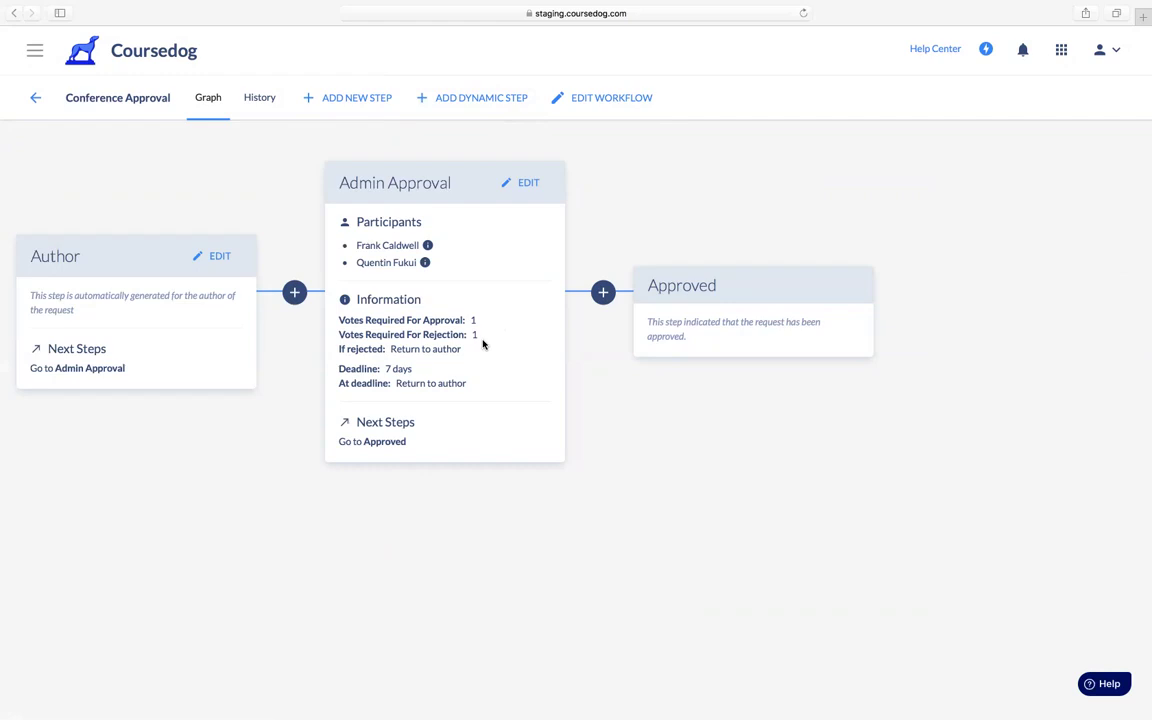
# Add a dynamic step of the Room Approvals type to the workflow
pyautogui.click(491, 100)
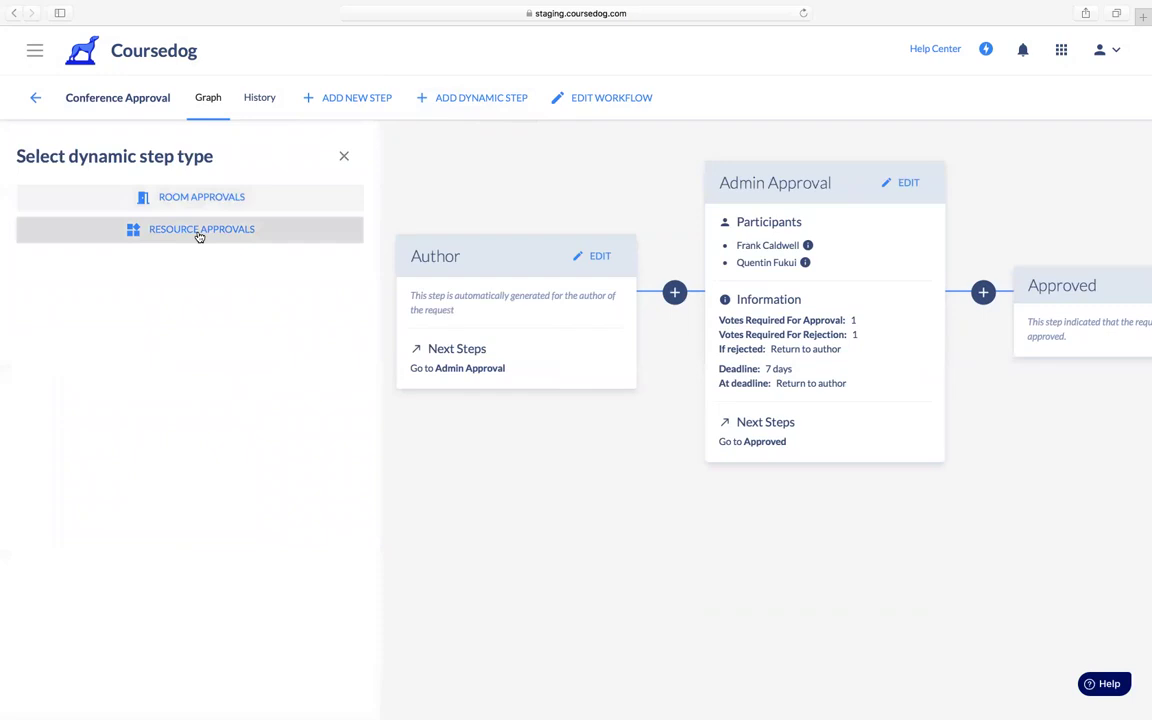
pyautogui.click(215, 200)
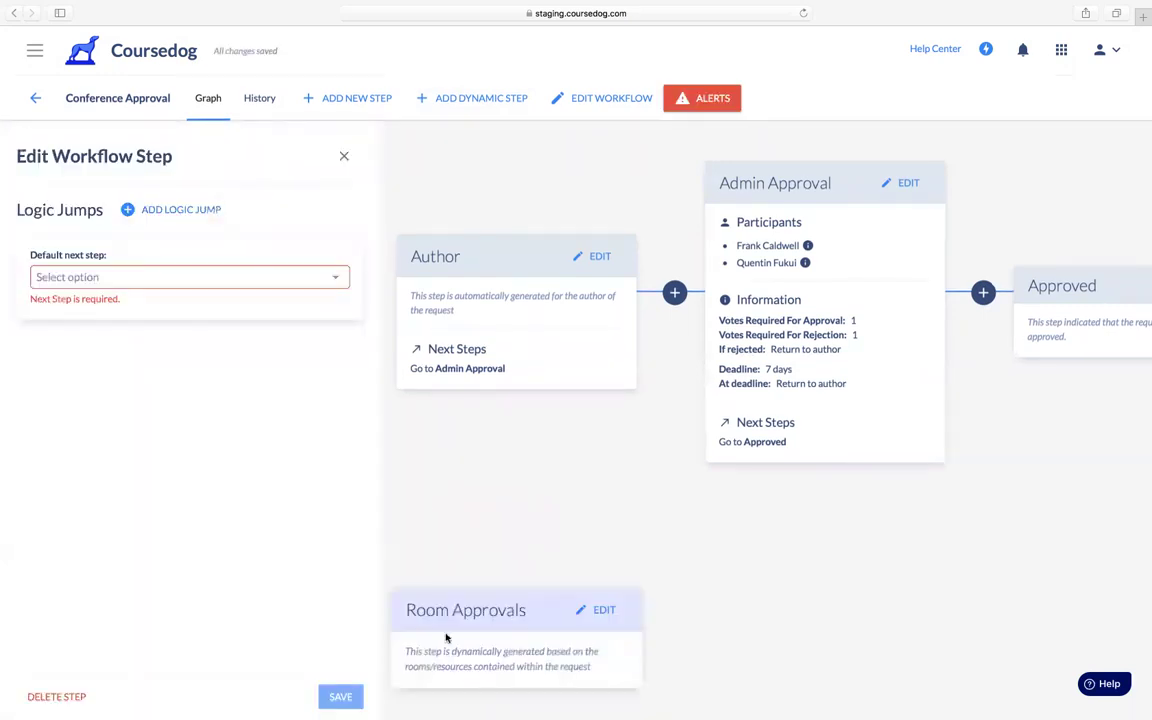
# Set the Room Approvals step's default next step to Approved and save it
pyautogui.scroll(-1, 495, 628)
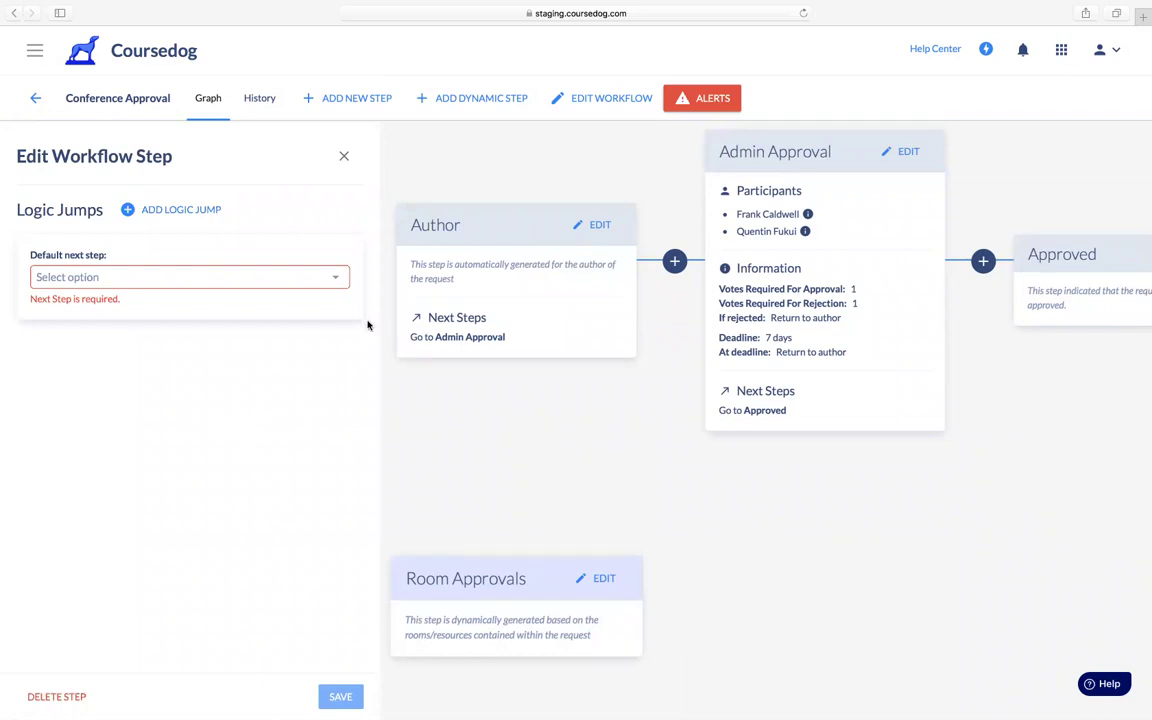
pyautogui.click(303, 277)
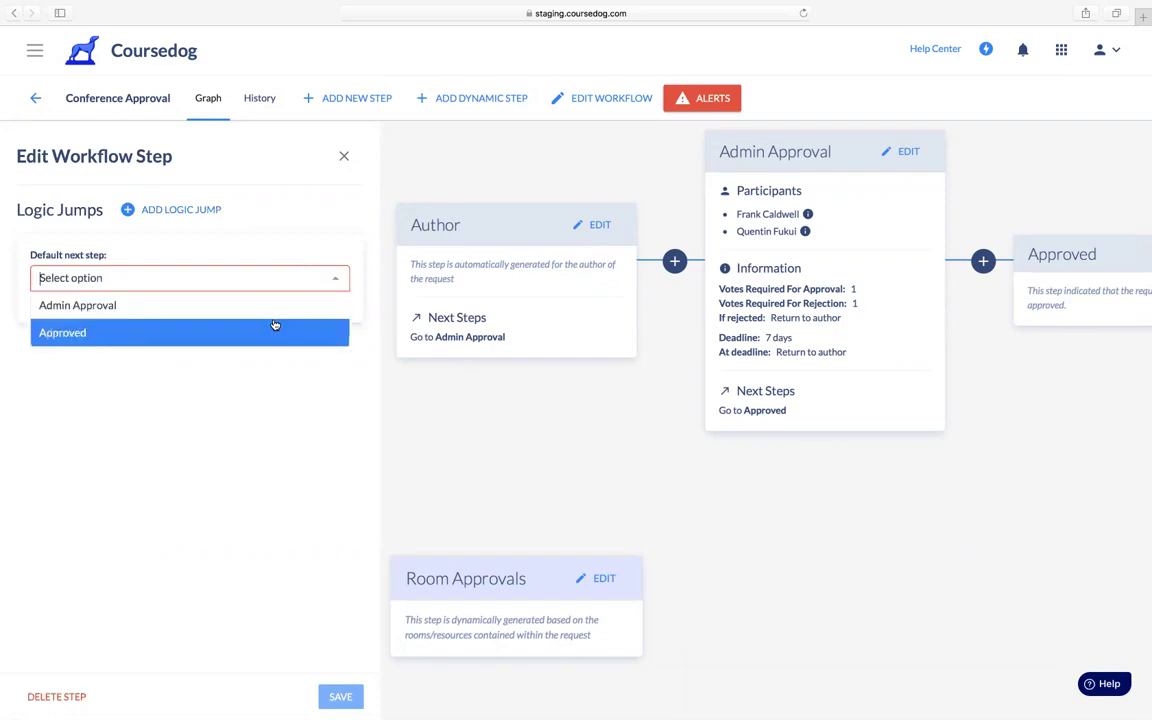
pyautogui.click(276, 330)
pyautogui.click(346, 693)
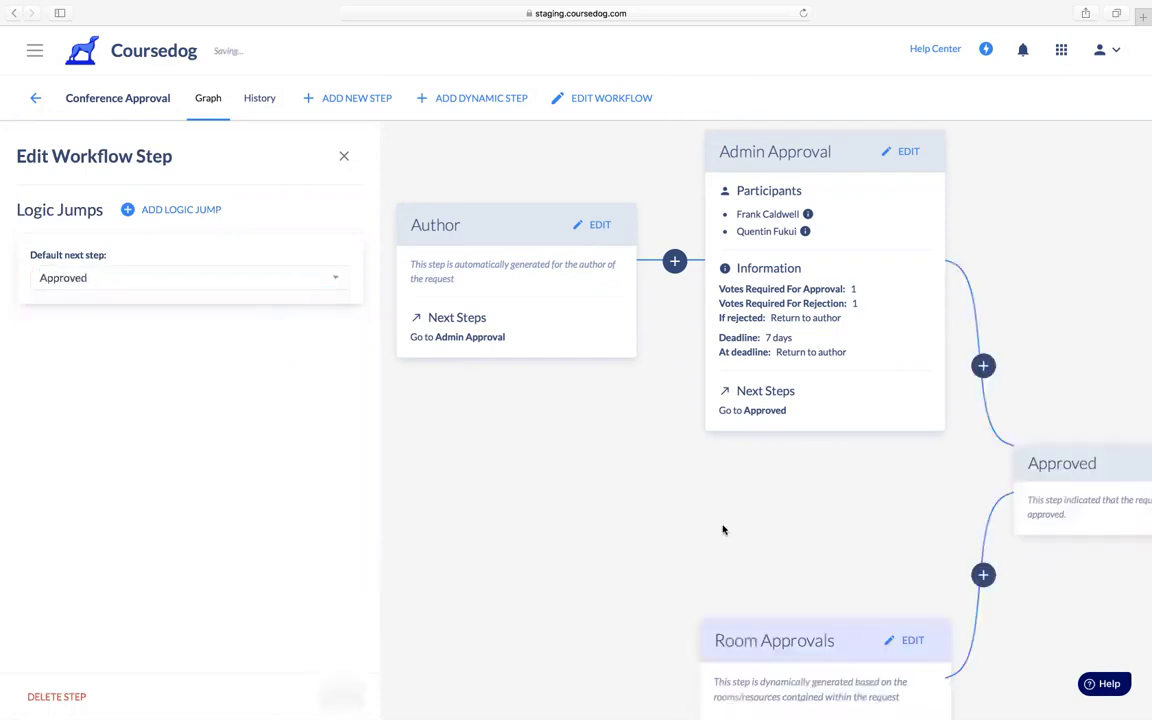
# Change the Admin Approval step's default next step to Room Approvals and save it
pyautogui.click(521, 151)
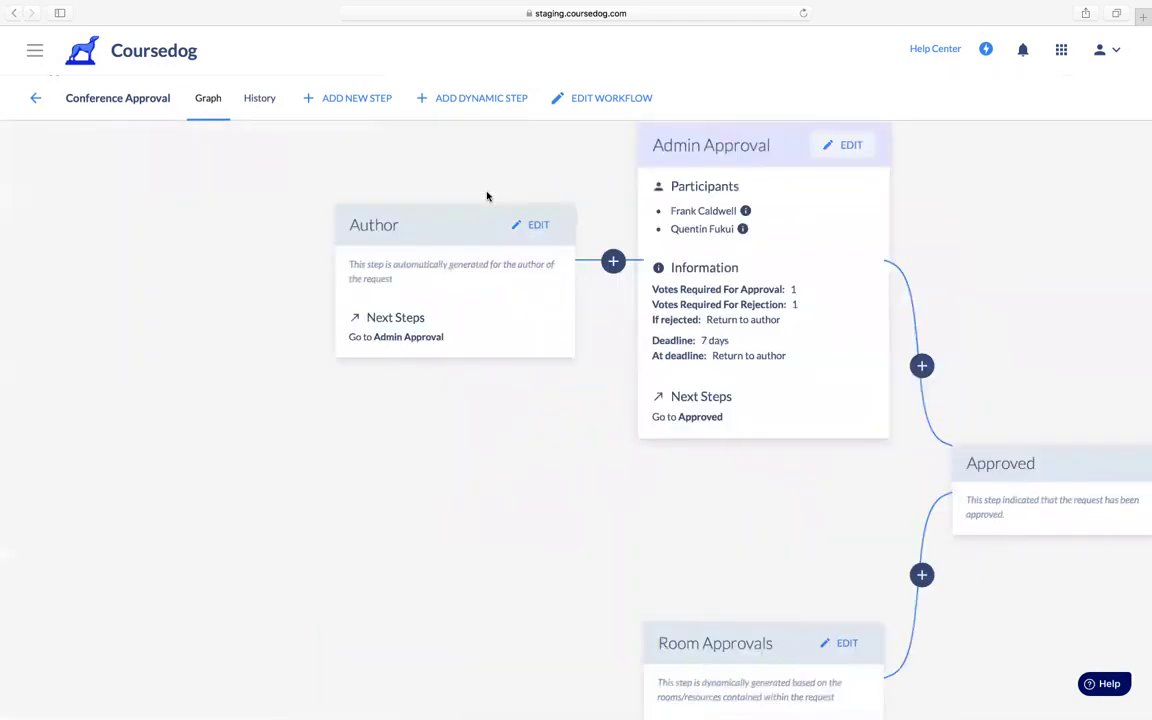
pyautogui.scroll(-5, 244, 430)
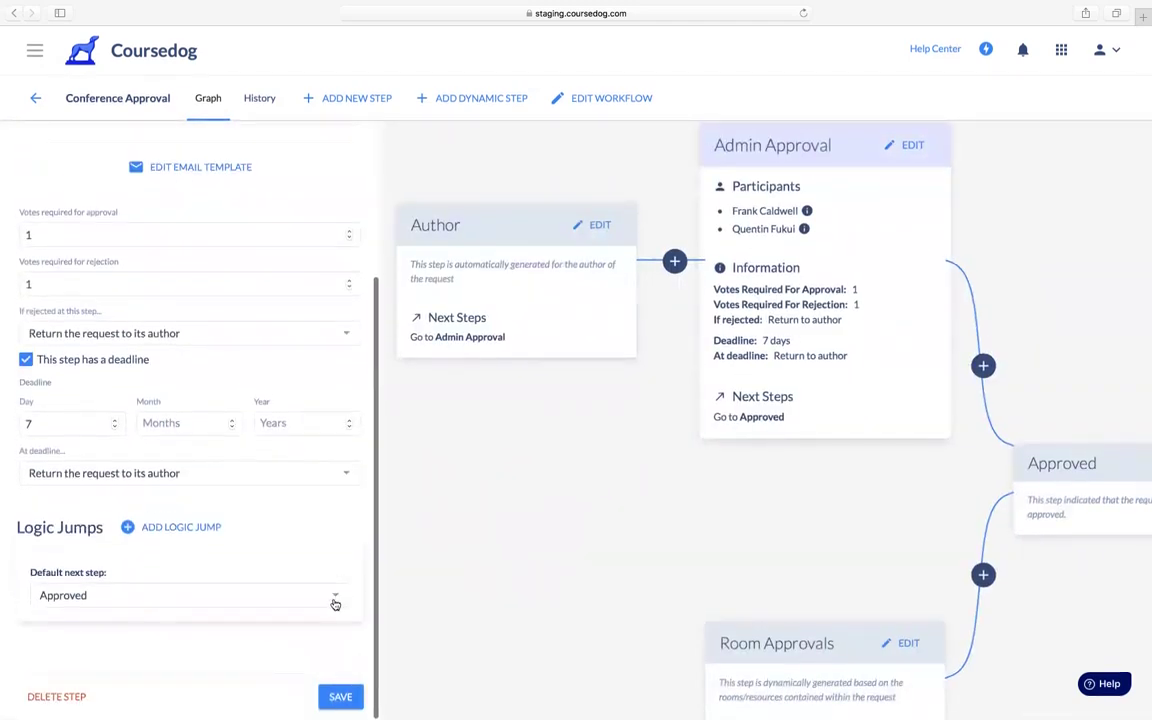
pyautogui.click(334, 600)
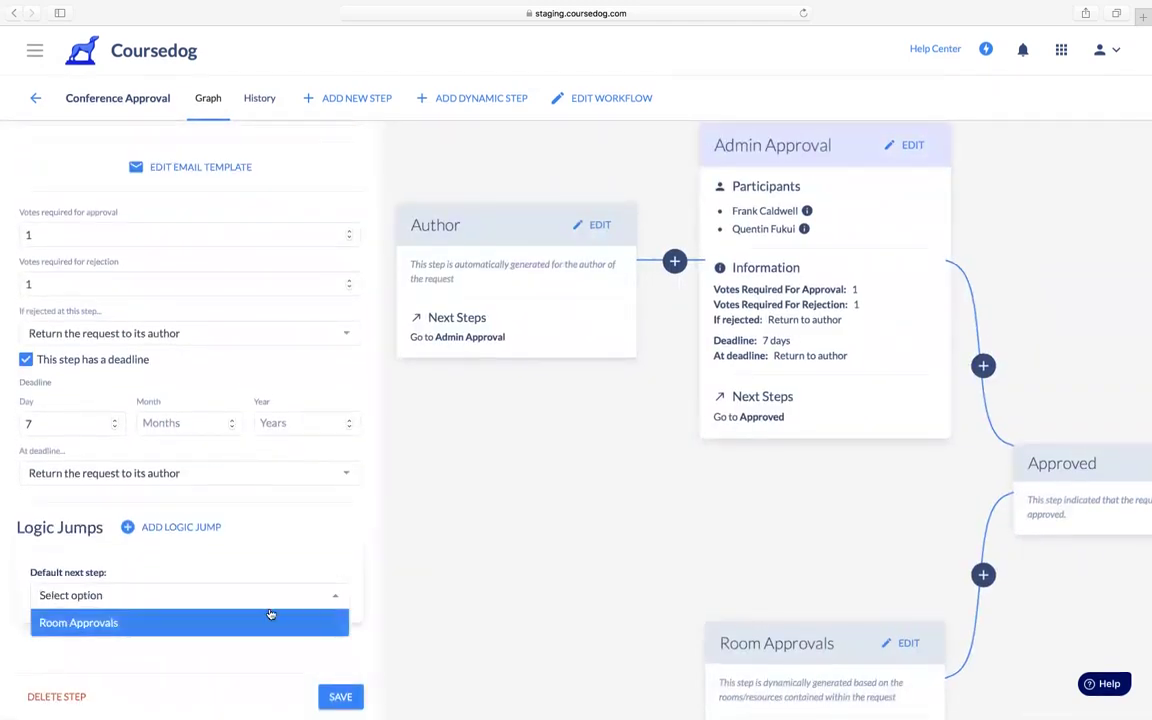
pyautogui.click(243, 626)
pyautogui.click(322, 695)
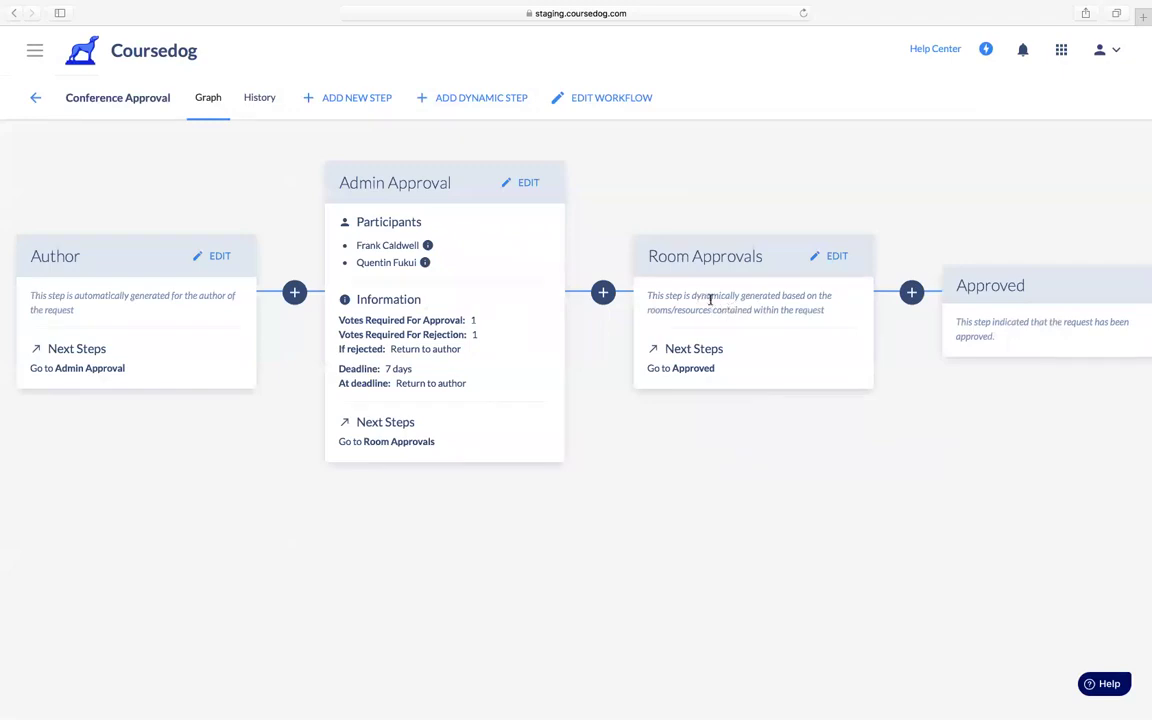
# Open the workflow settings of room GH 136 to examine its approval step, participants and deadline
pyautogui.click(85, 60)
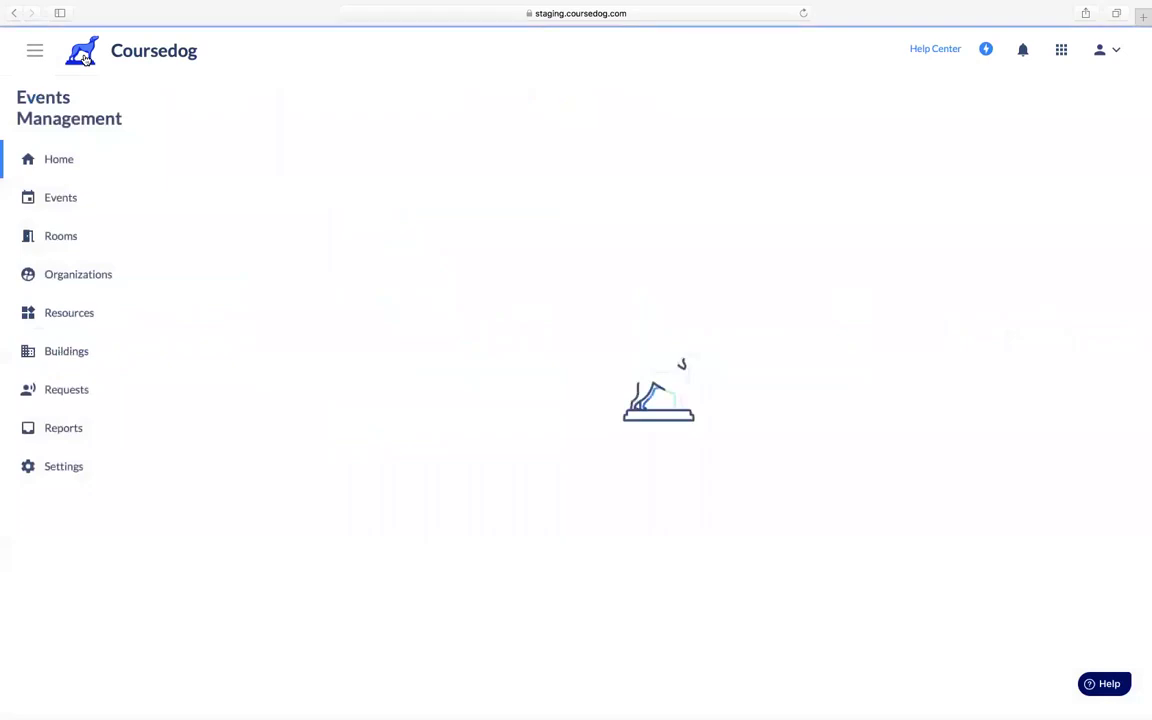
pyautogui.click(80, 242)
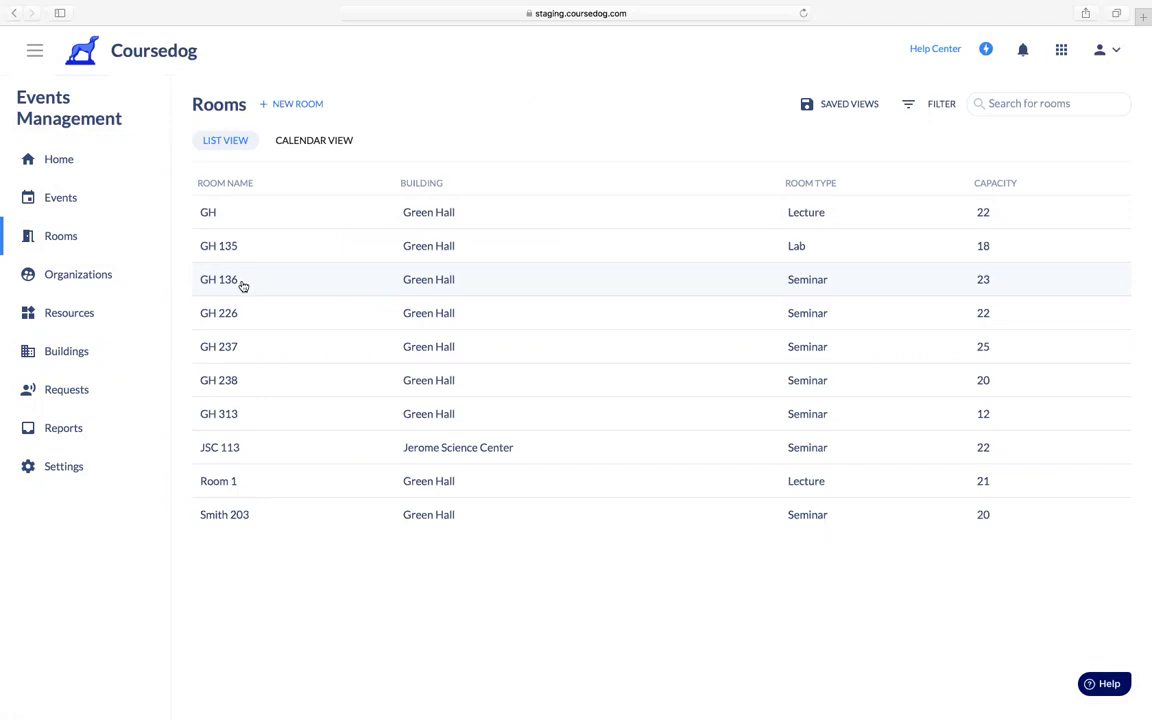
pyautogui.click(242, 286)
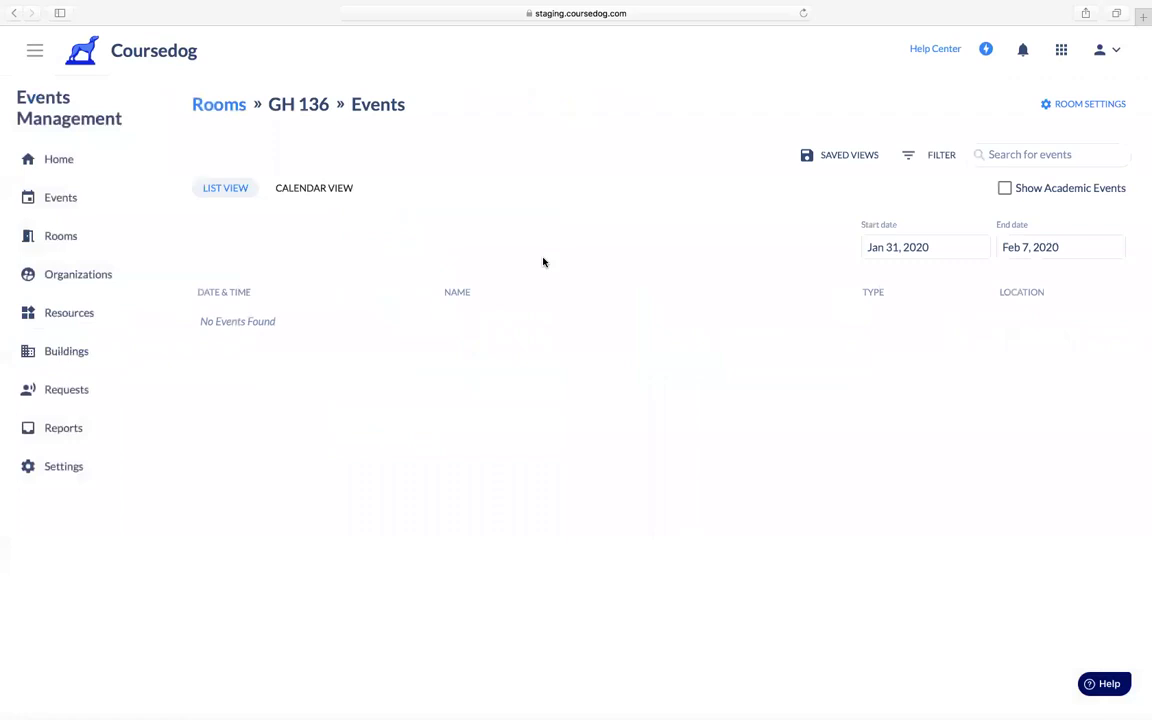
pyautogui.click(1086, 106)
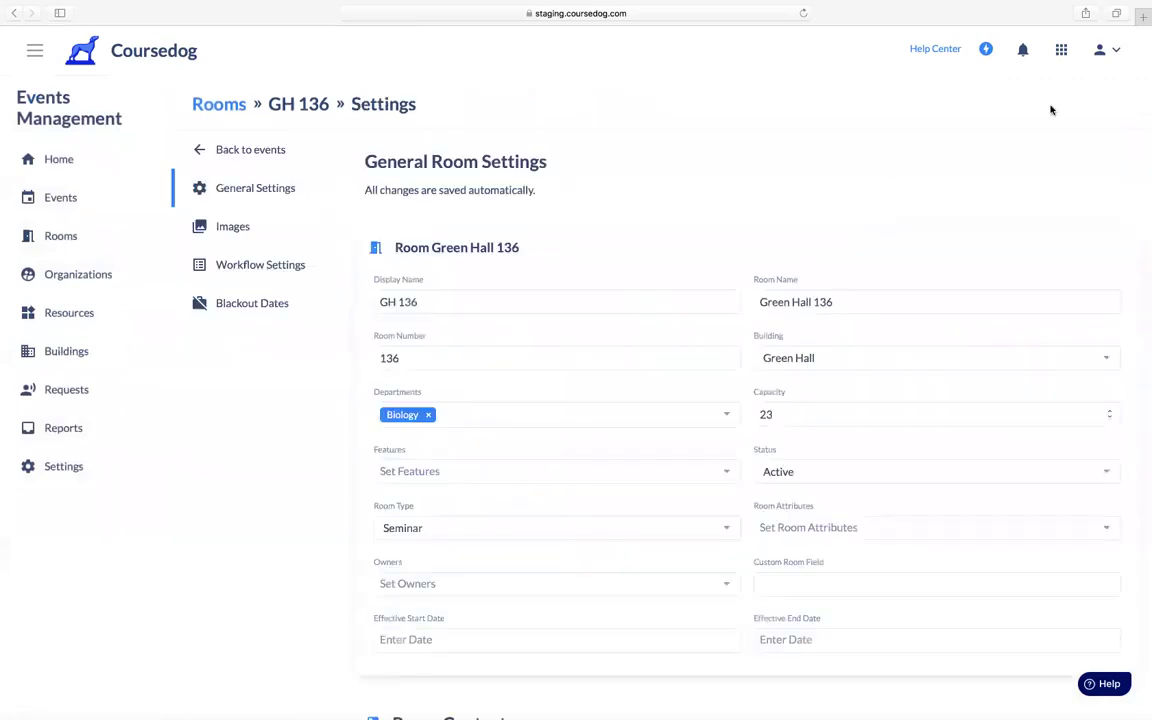
pyautogui.click(276, 266)
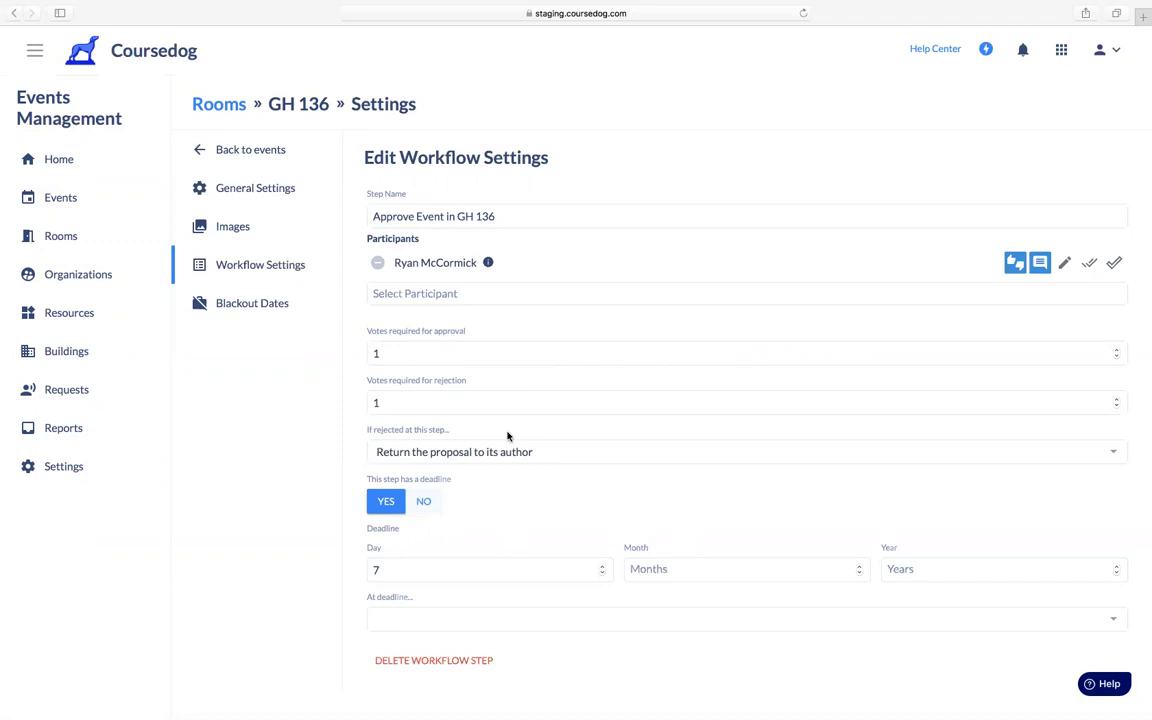
# Return to the events approval workflows and reopen the Conference Approval workflow
pyautogui.click(86, 54)
pyautogui.click(66, 462)
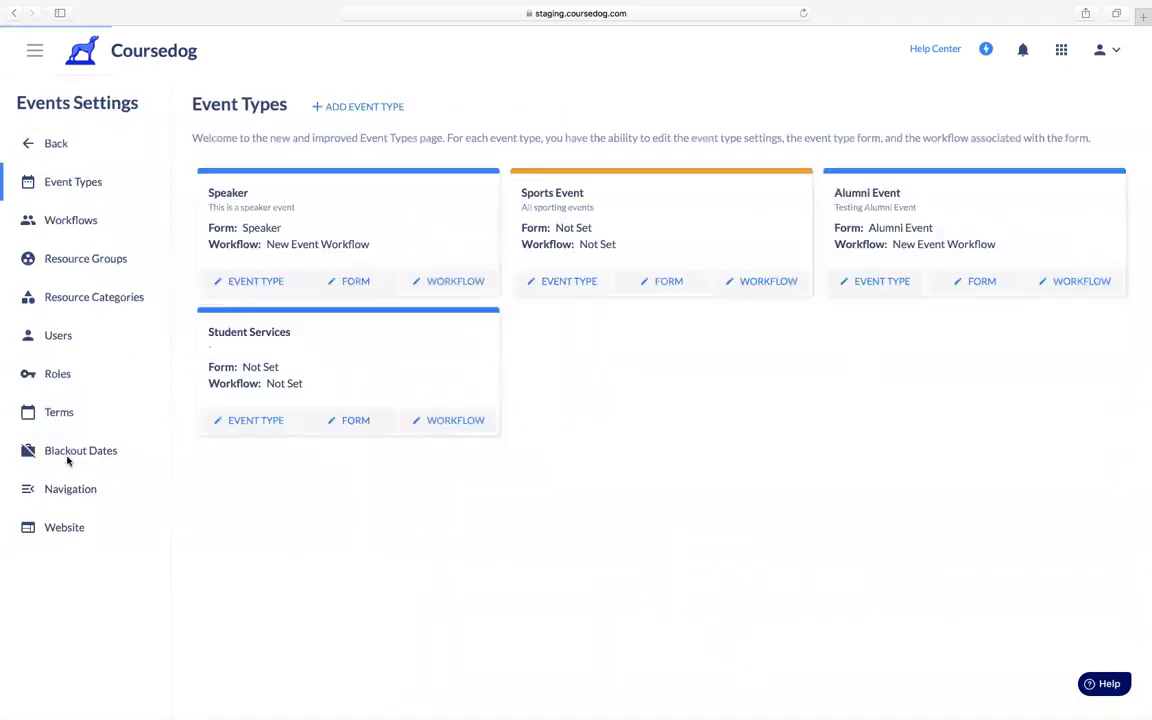
pyautogui.click(80, 215)
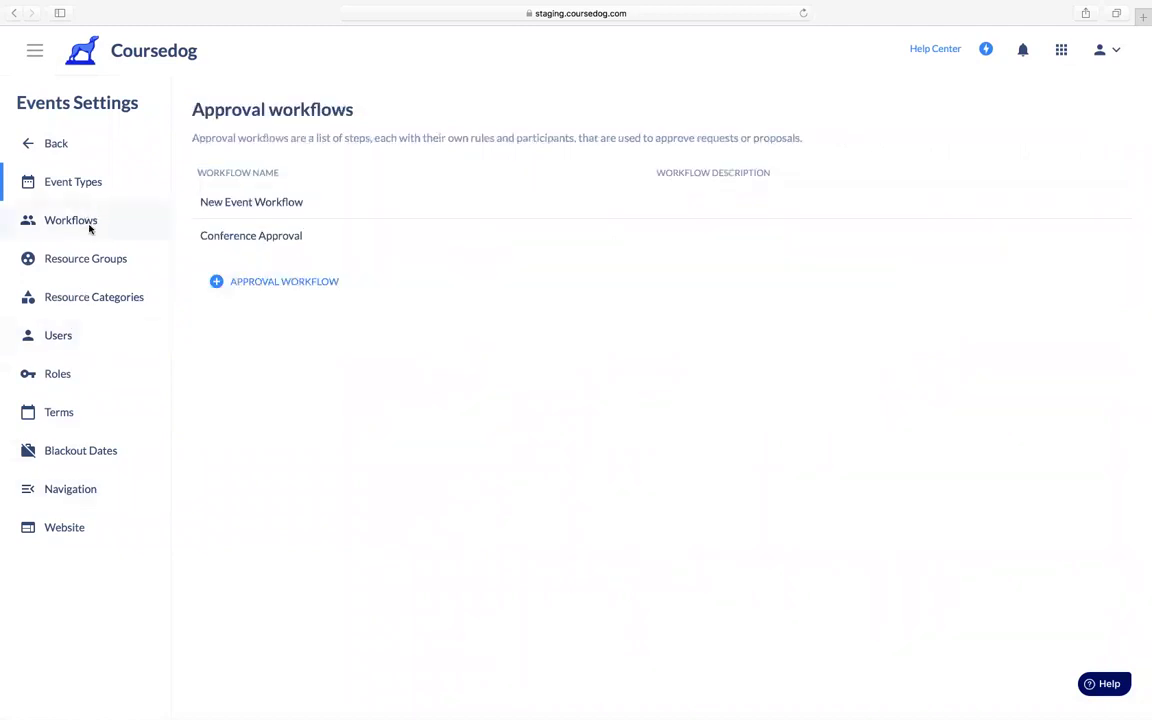
pyautogui.click(282, 245)
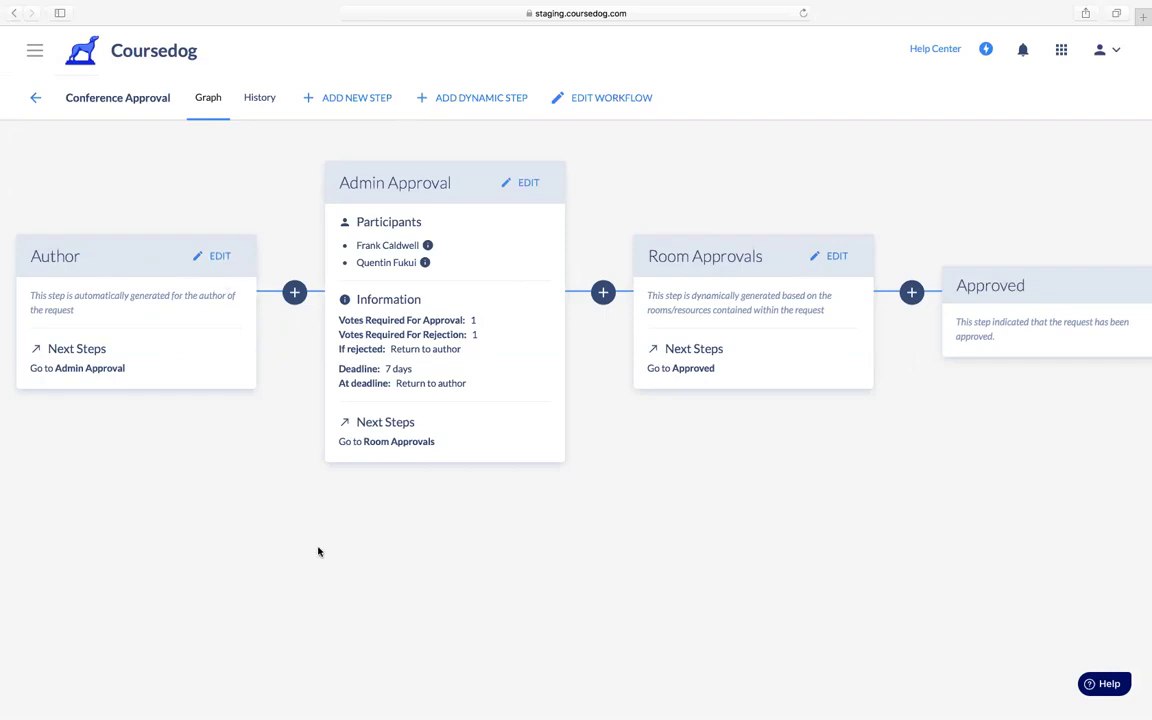
# Add a logic jump to the Author step and open its condition for editing
pyautogui.click(217, 258)
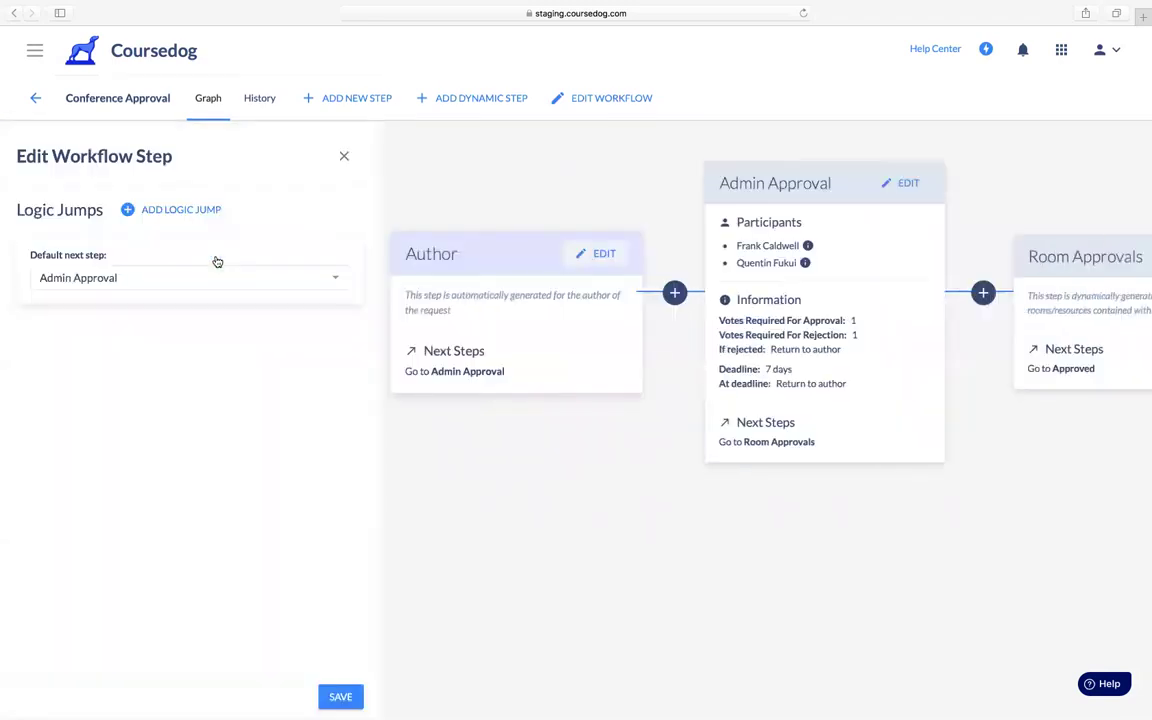
pyautogui.click(177, 211)
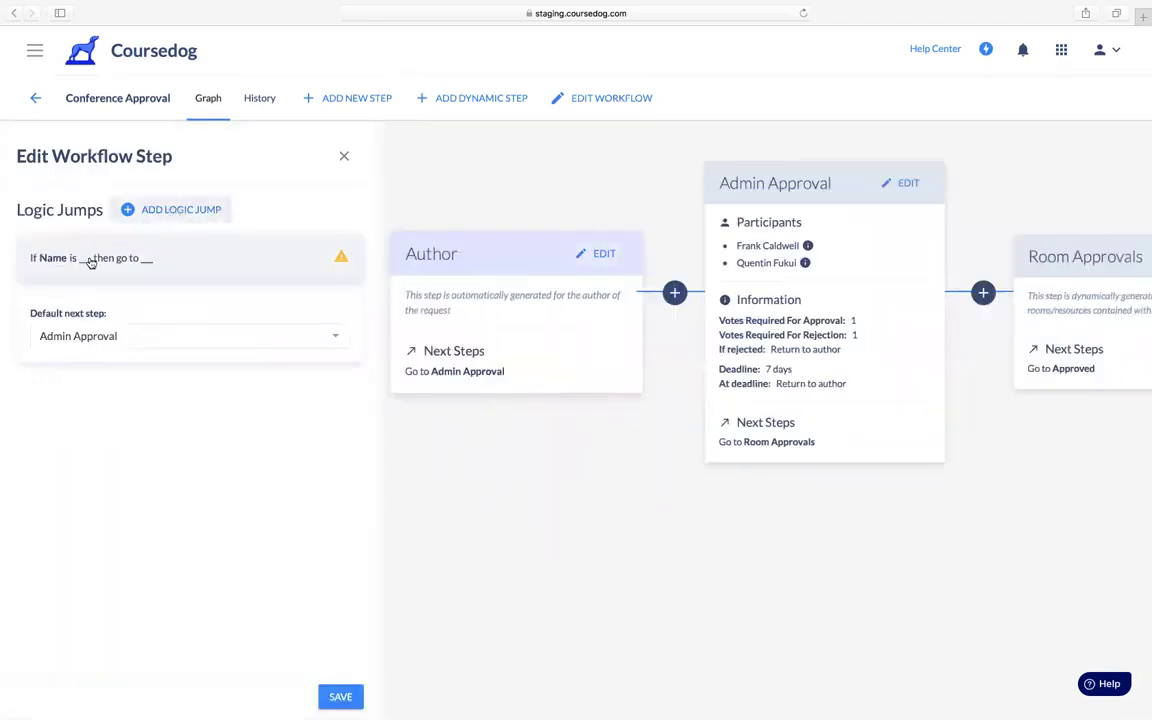
pyautogui.click(192, 266)
pyautogui.click(124, 301)
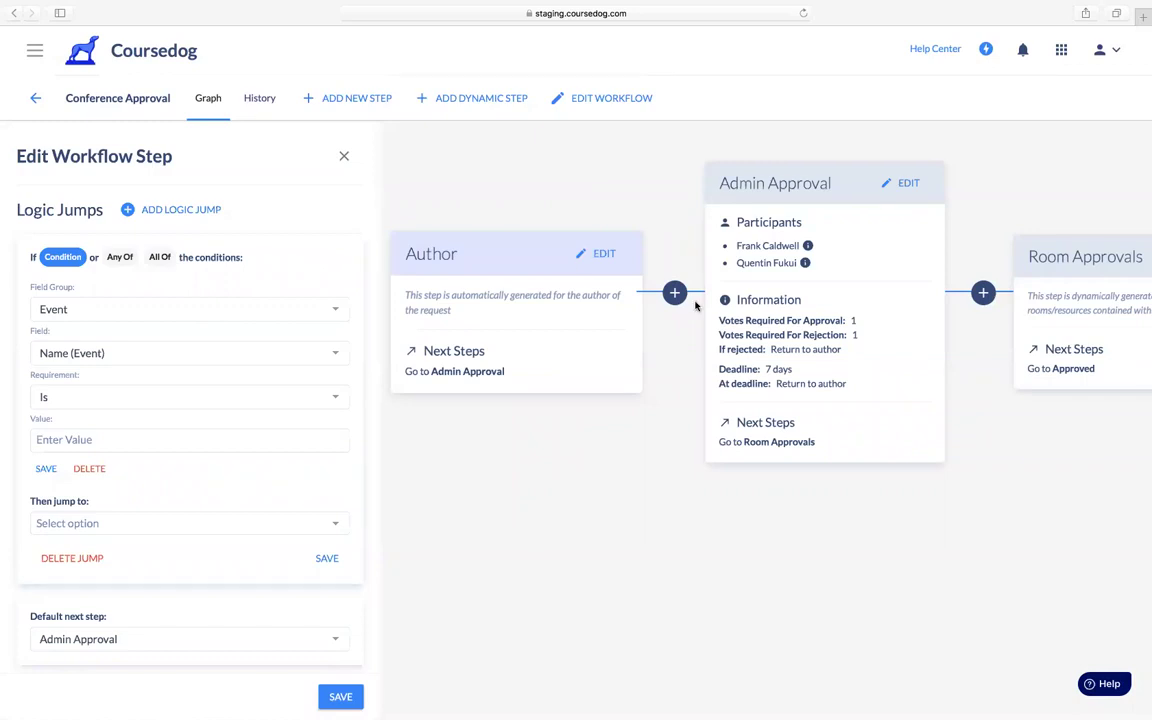
pyautogui.hscroll(2, 690, 300)
pyautogui.hscroll(-2, 657, 352)
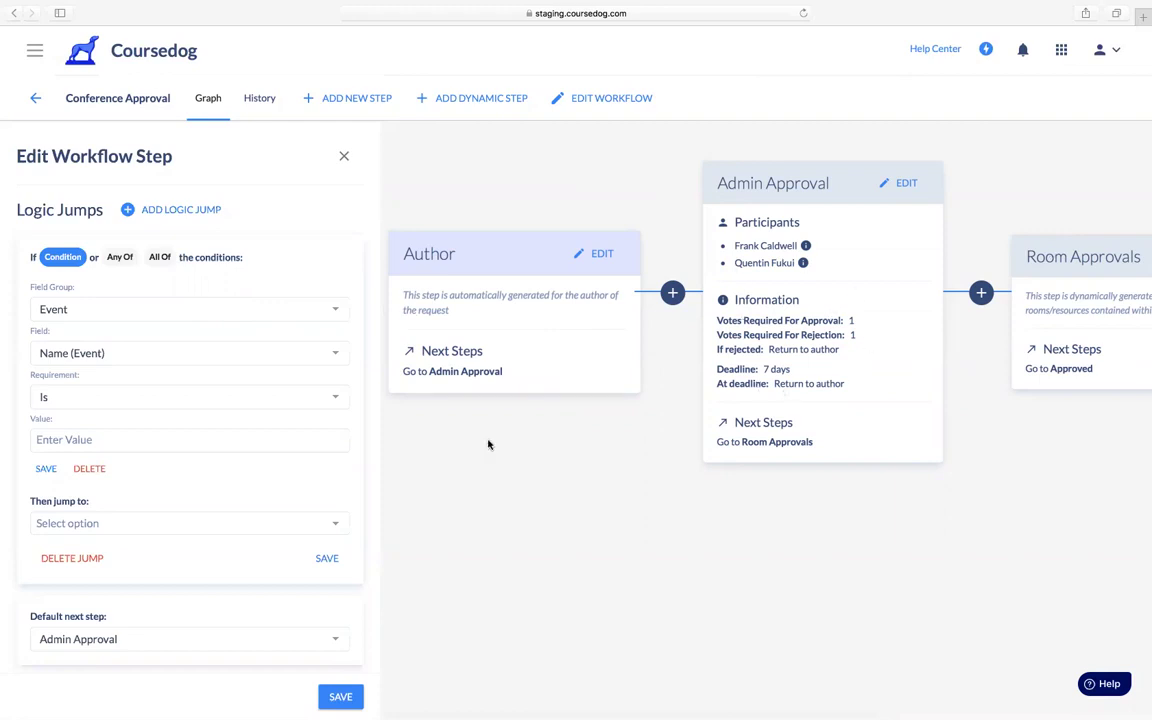
# Define the jump condition on the Event field group as Organization is Coursedog and save the condition
pyautogui.click(204, 309)
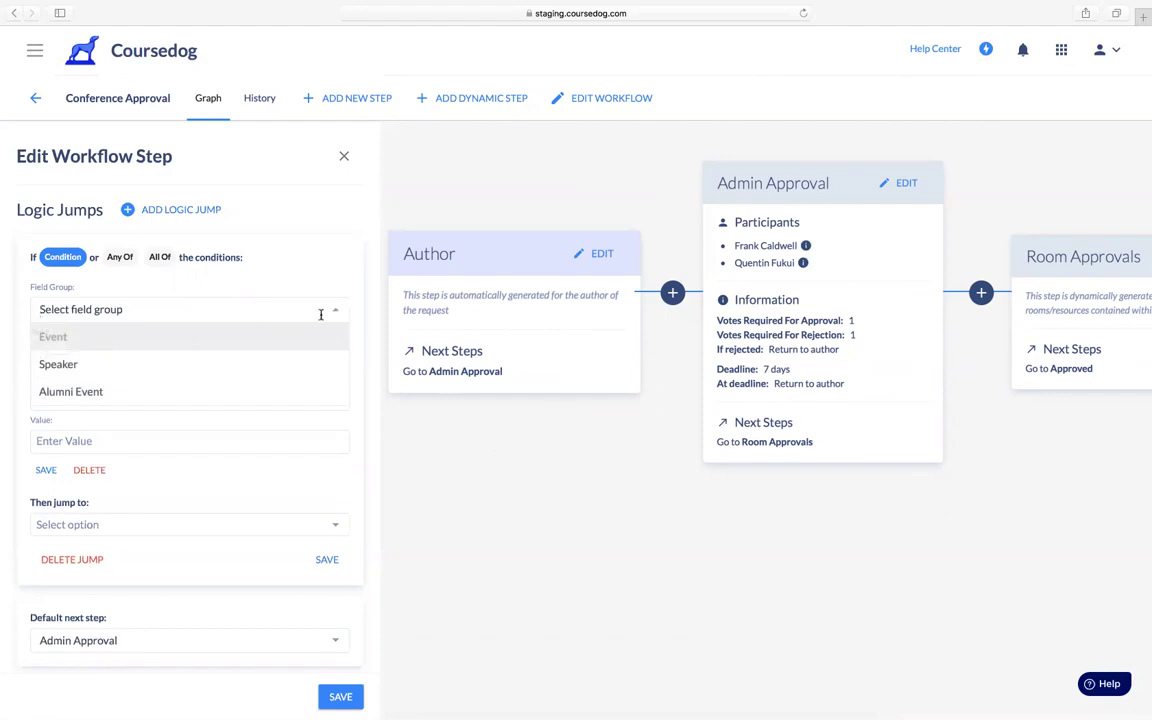
pyautogui.click(298, 338)
pyautogui.click(260, 355)
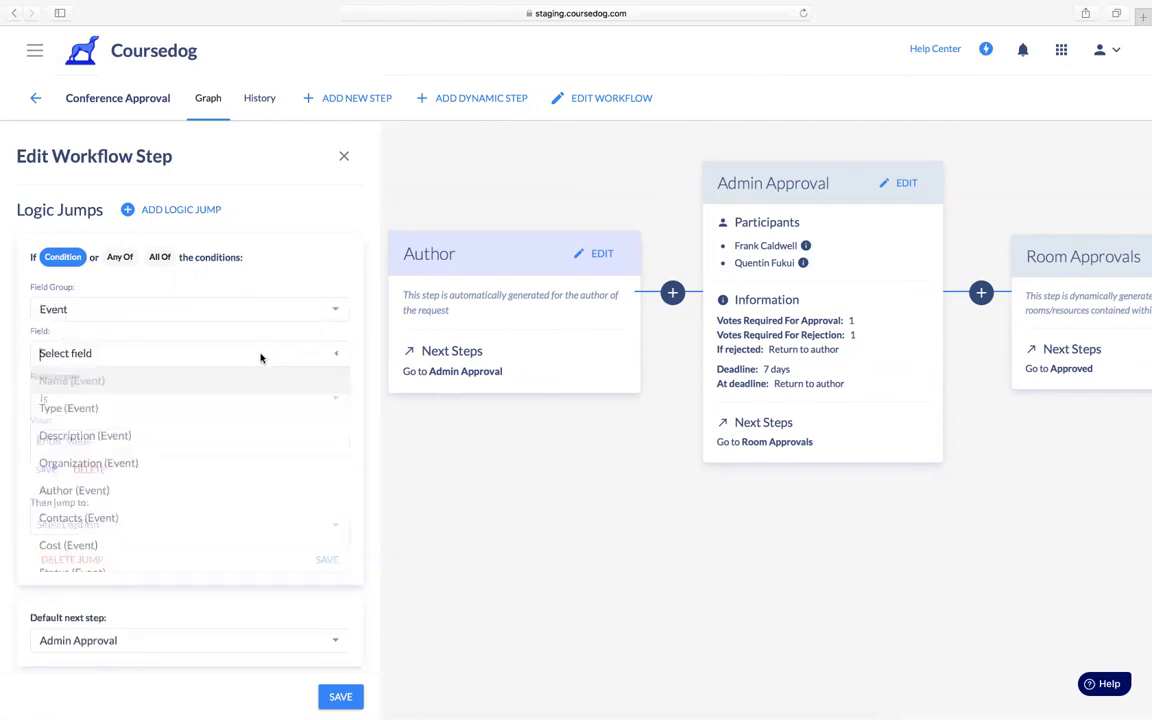
pyautogui.click(201, 459)
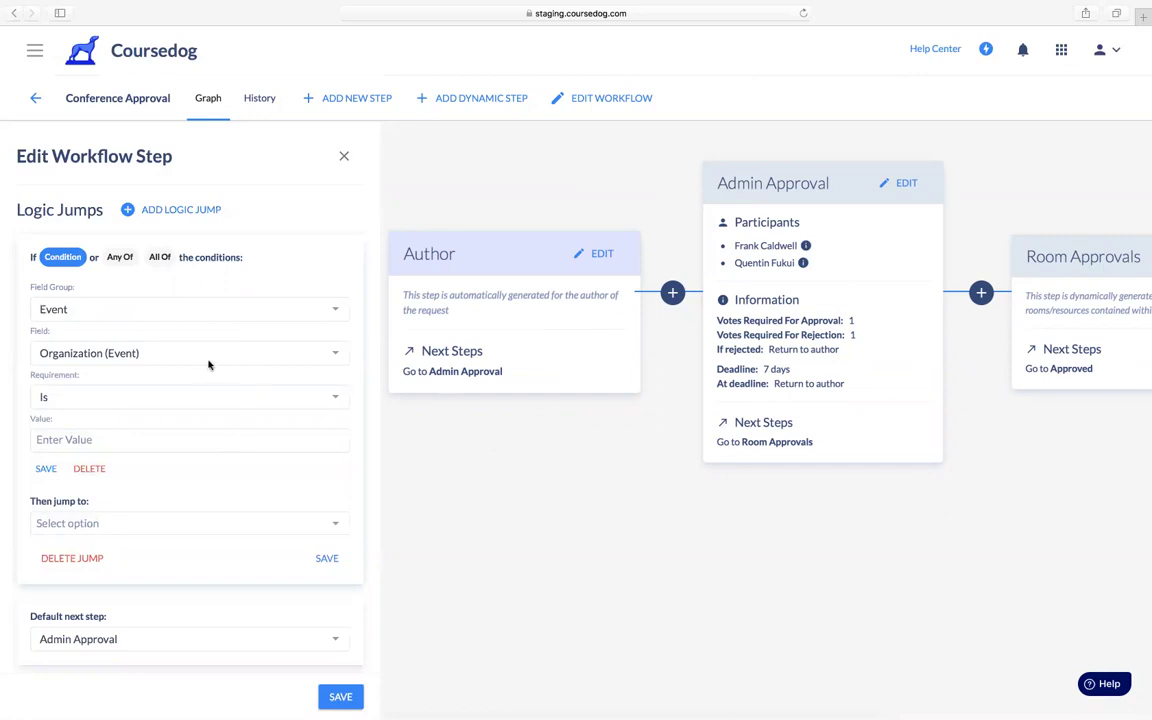
pyautogui.scroll(-1, 154, 395)
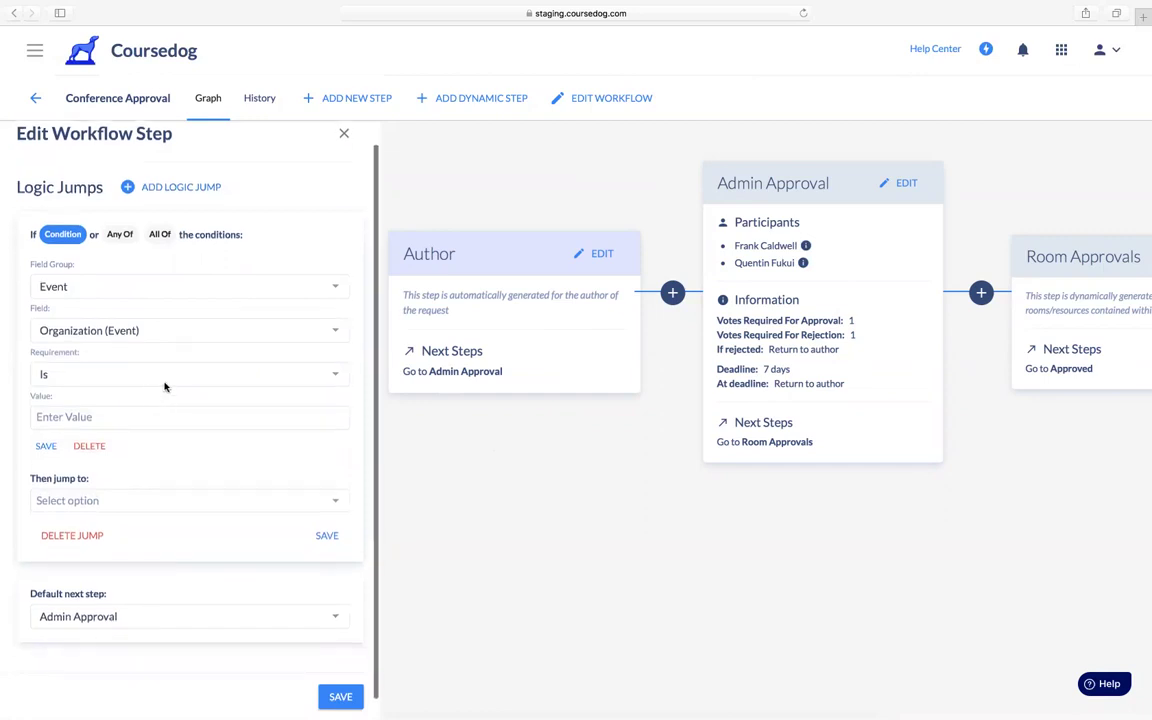
pyautogui.click(158, 412)
pyautogui.write('Coursedog')
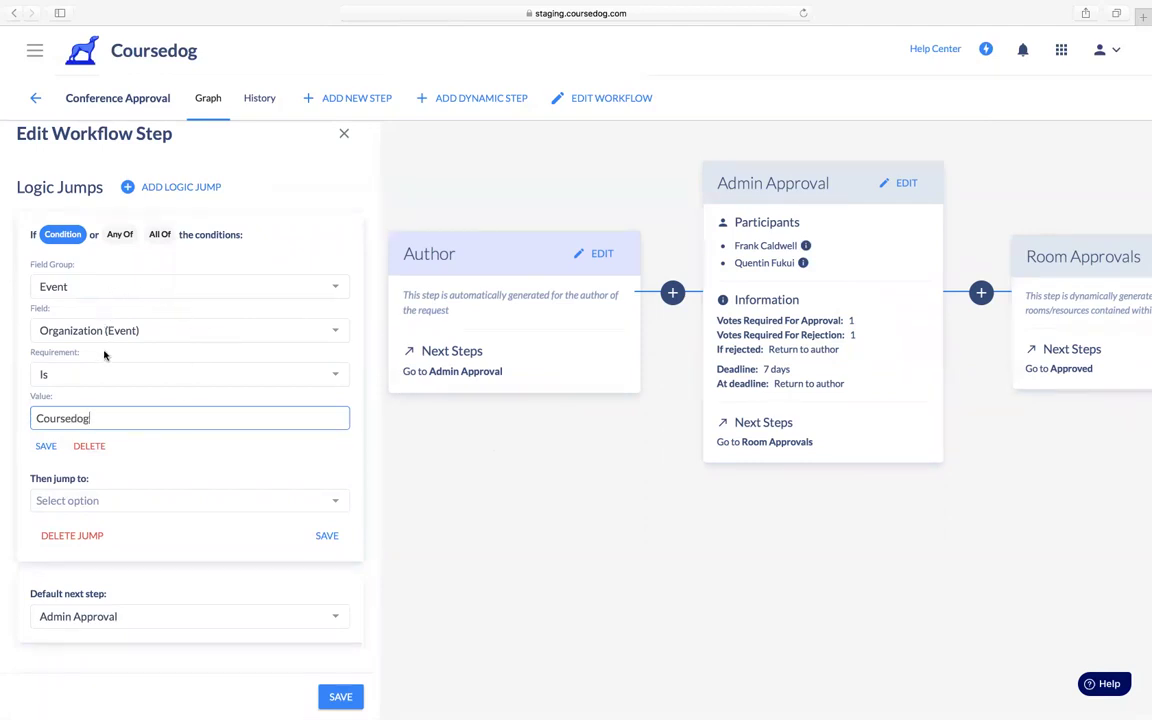
pyautogui.click(48, 446)
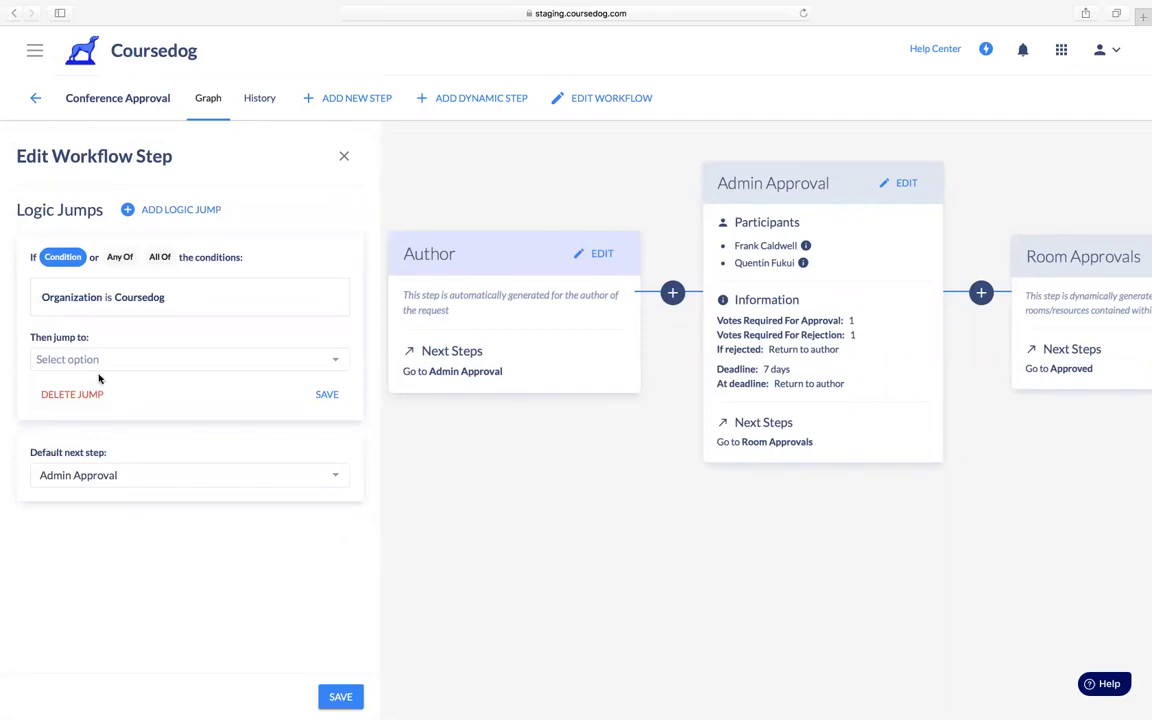
# Make the logic jump go to Room Approvals, then save the jump and the Author step
pyautogui.click(144, 362)
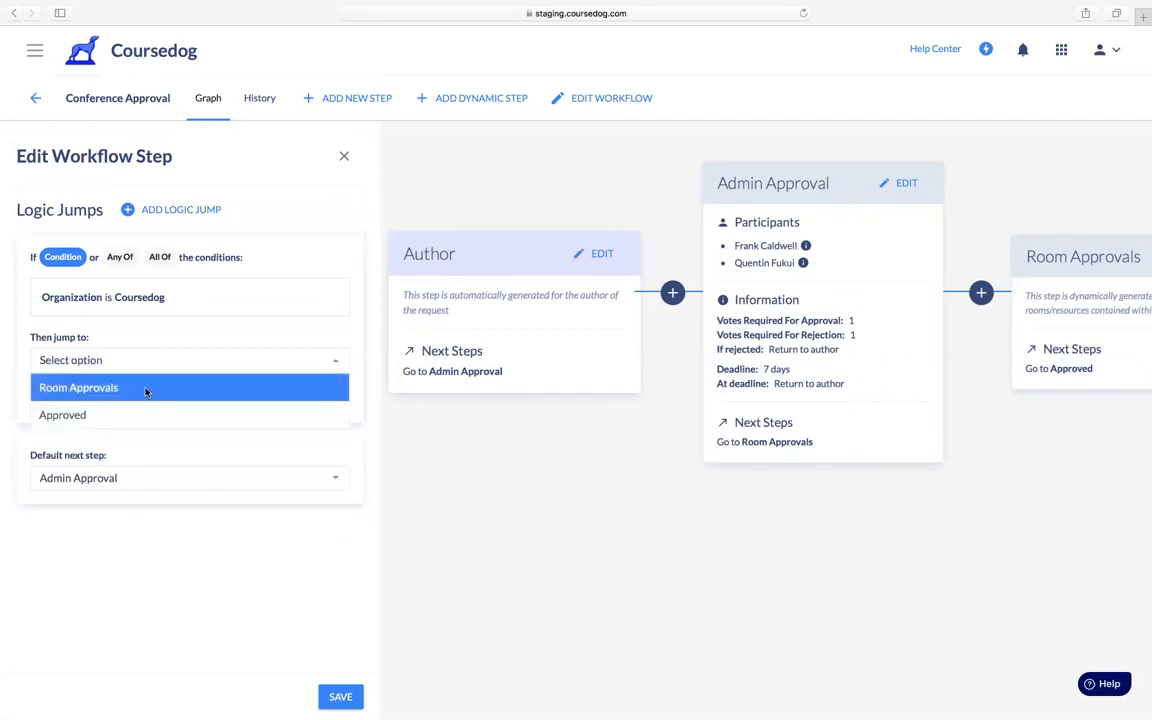
pyautogui.click(147, 389)
pyautogui.click(326, 395)
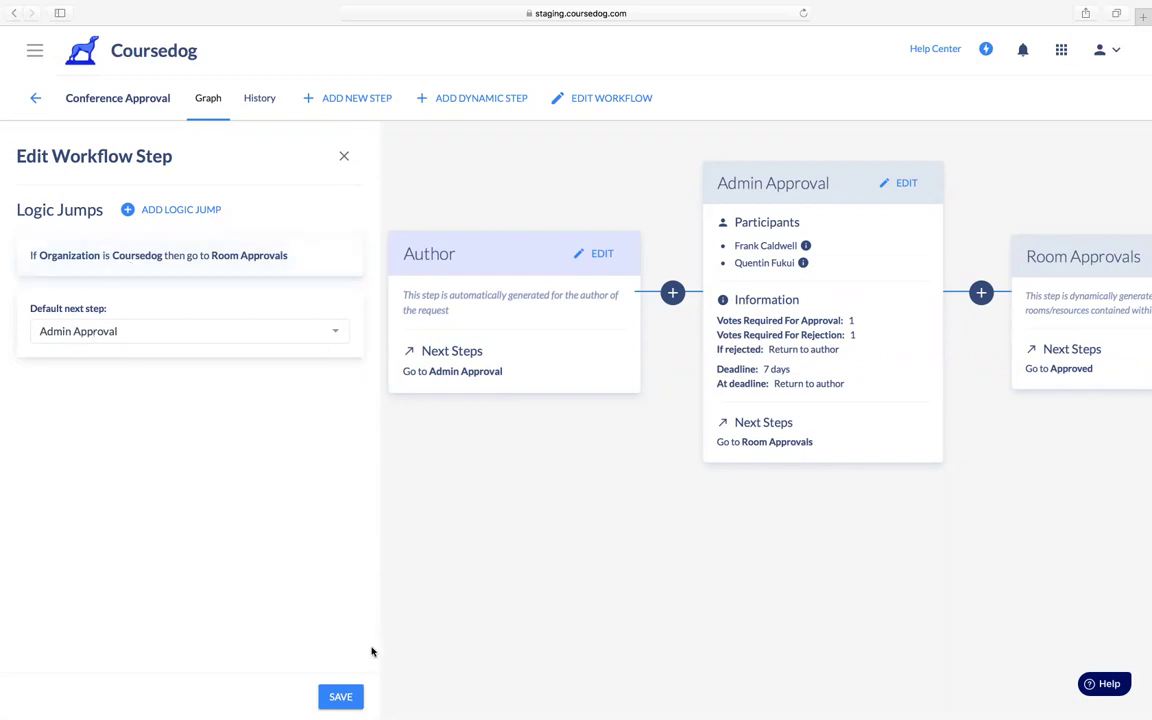
pyautogui.click(342, 699)
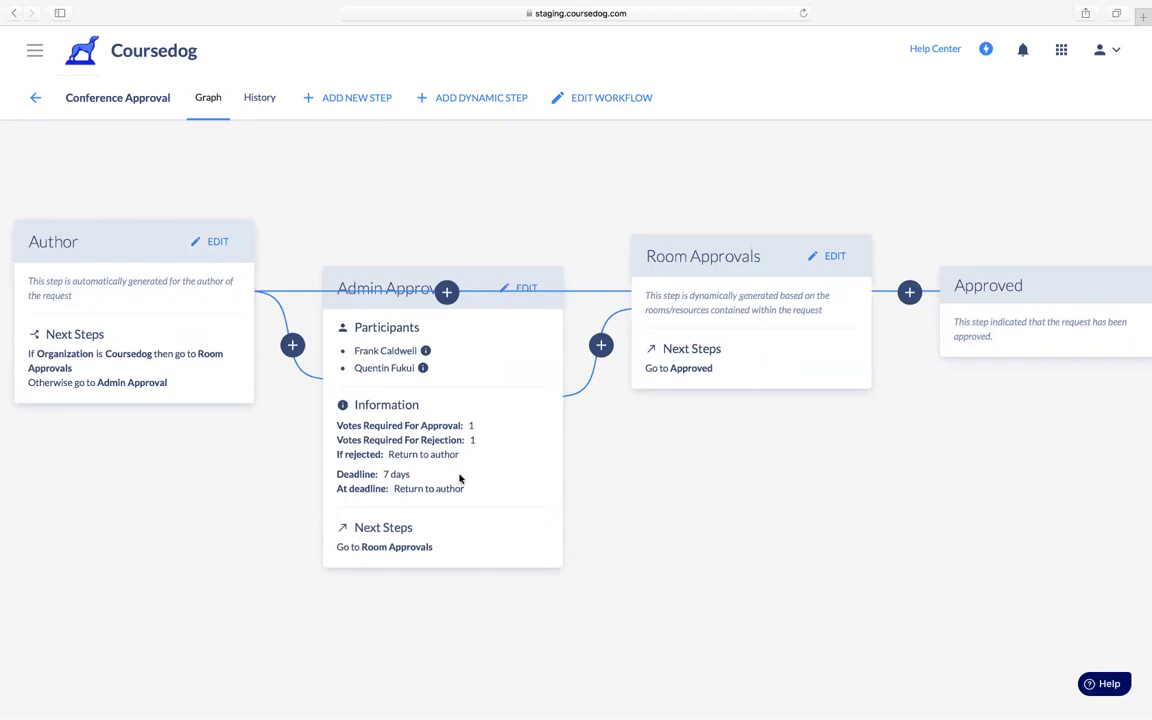
pyautogui.hscroll(2, 617, 512)
pyautogui.hscroll(-2, 617, 512)
pyautogui.hscroll(2, 617, 512)
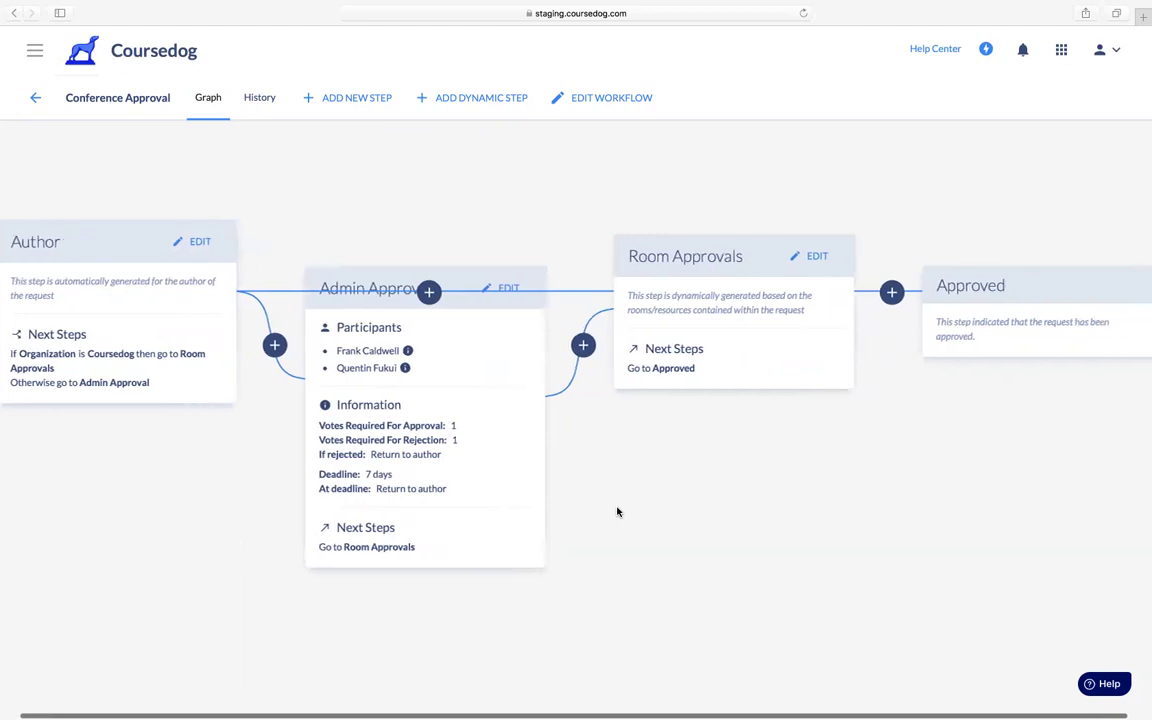
pyautogui.hscroll(-2, 617, 512)
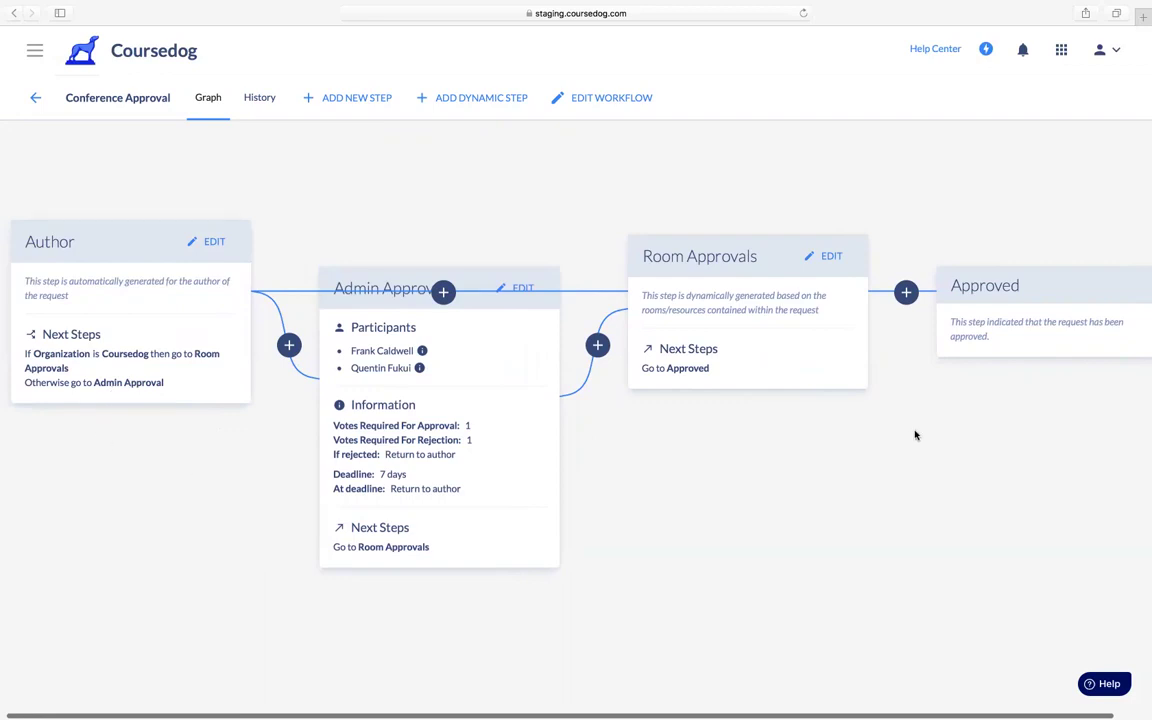
pyautogui.hscroll(3, 915, 434)
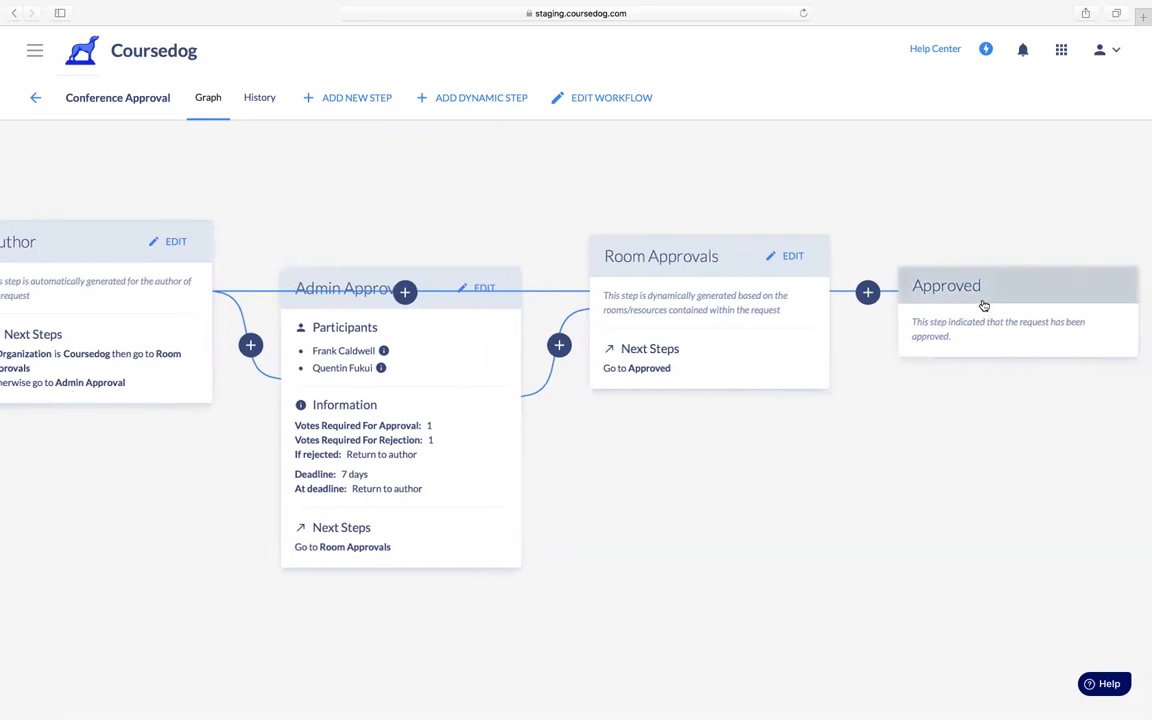